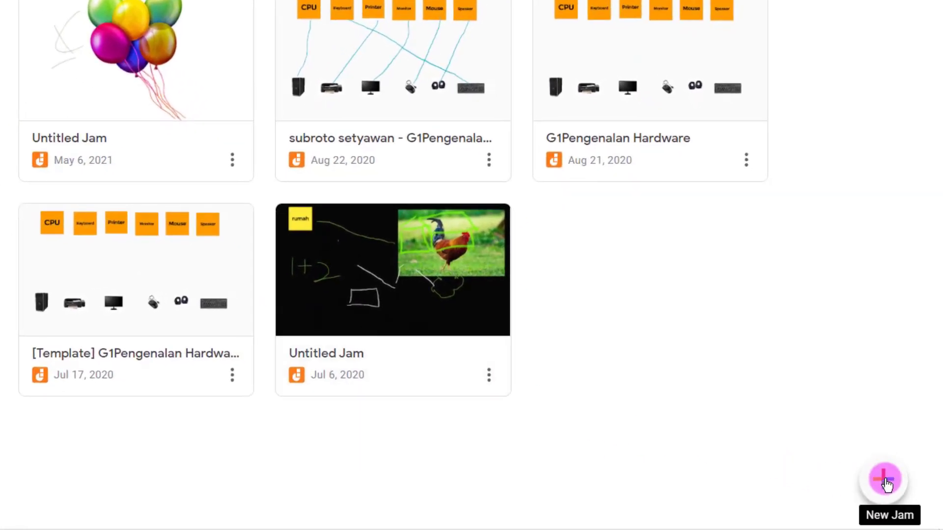
Create a new jam and rename it "Contoh Jamboard"
left_click(885, 480)
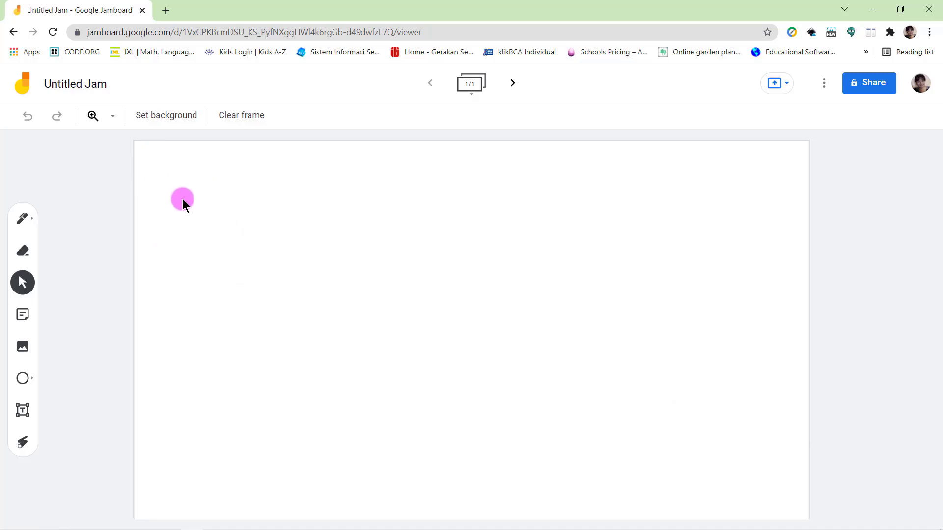
left_click(84, 87)
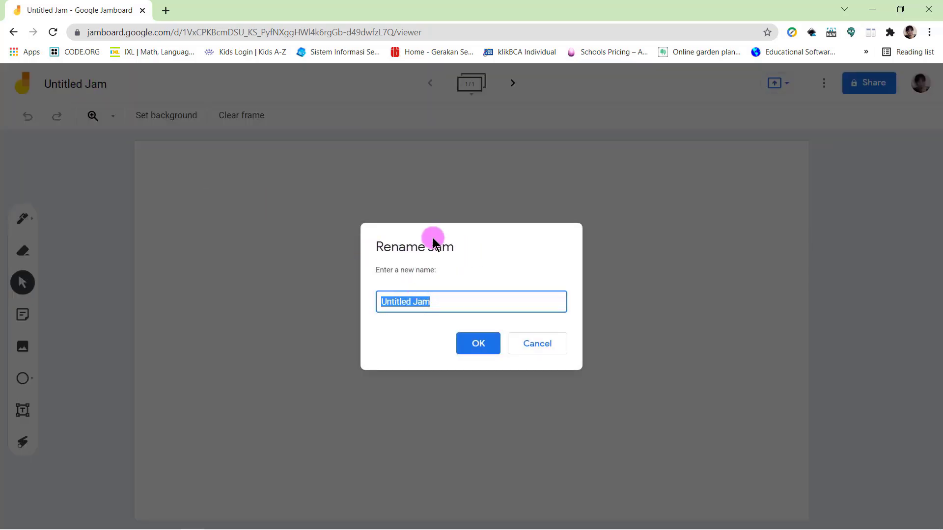
type("Con")
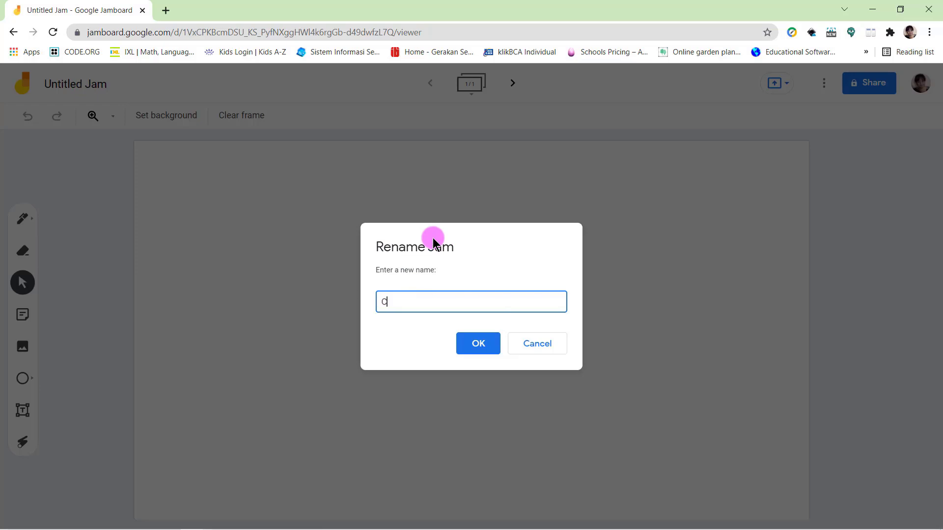
type("toh Jamboard")
left_click(474, 347)
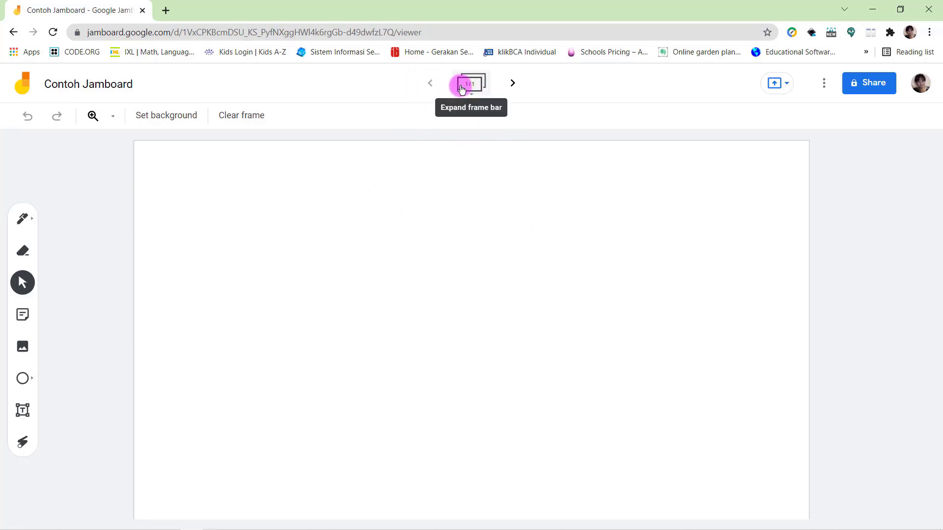
Add two more blank frames to the jam and return to the first frame
left_click(515, 85)
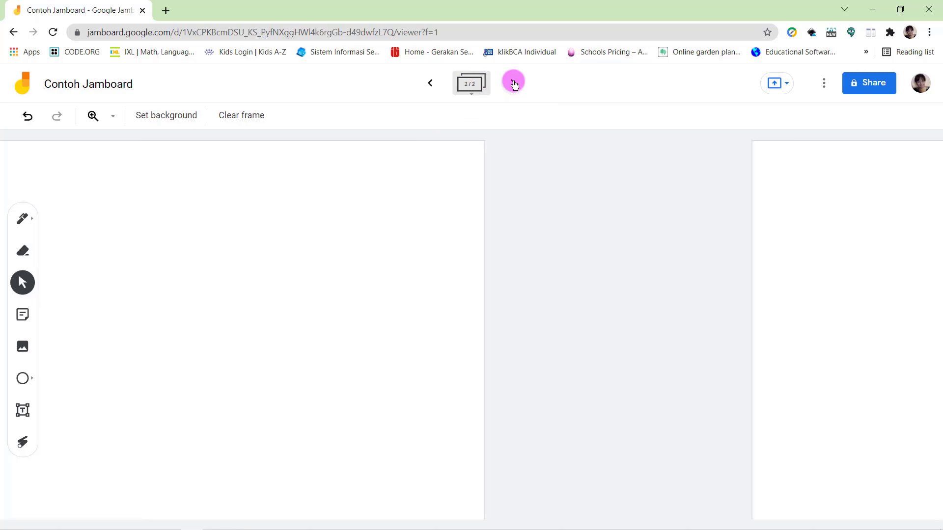
left_click(515, 85)
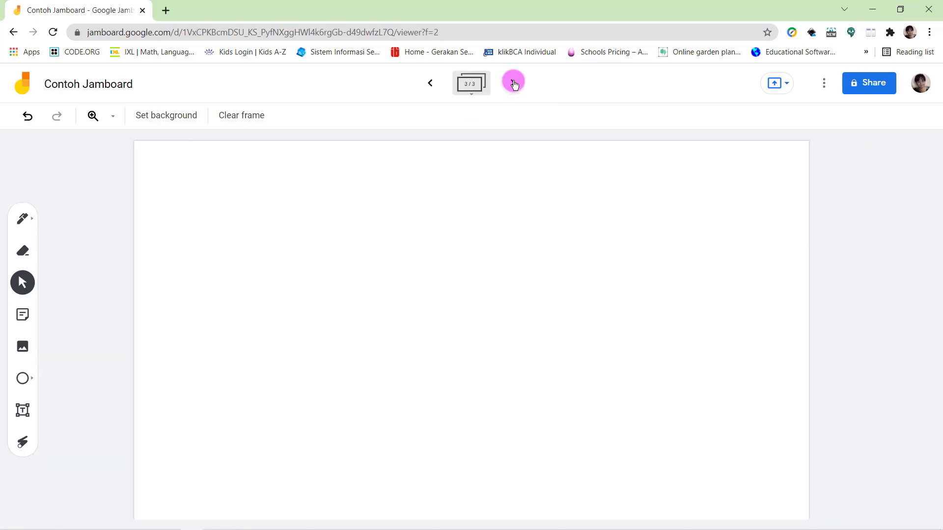
left_click(430, 83)
left_click(429, 83)
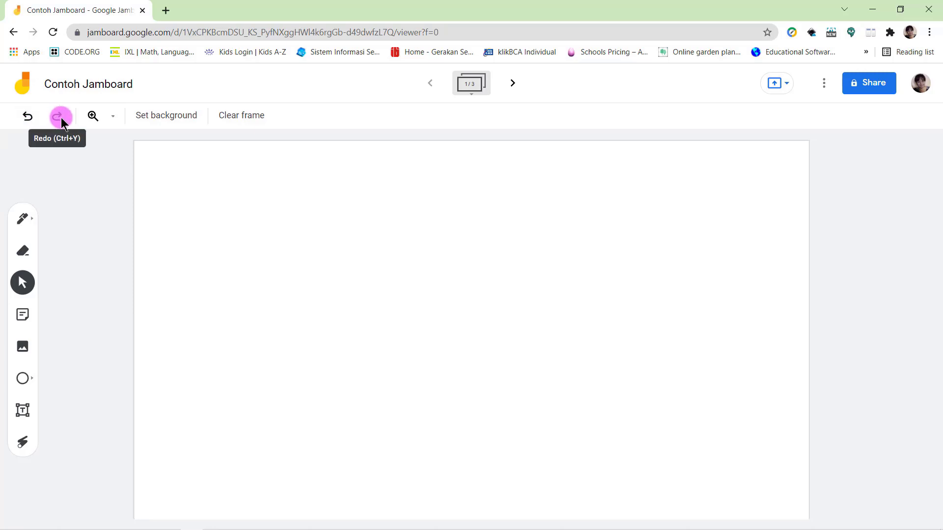
left_click(111, 120)
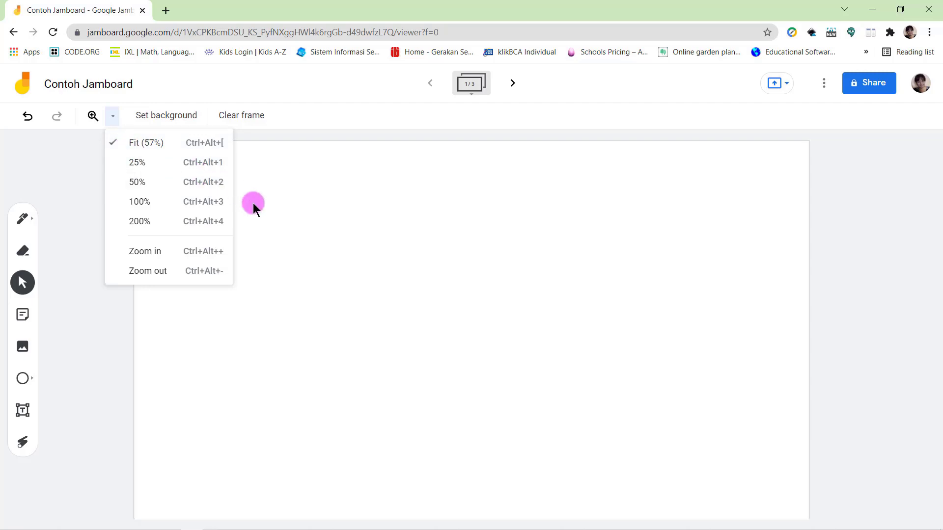
left_click(310, 115)
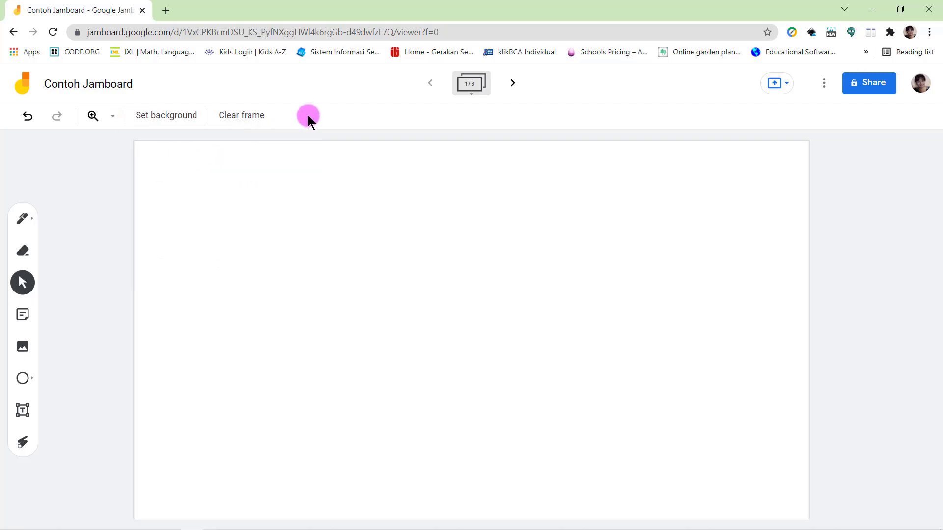
Try the dotted, black and gray grid backgrounds one after another on the first frame
left_click(169, 115)
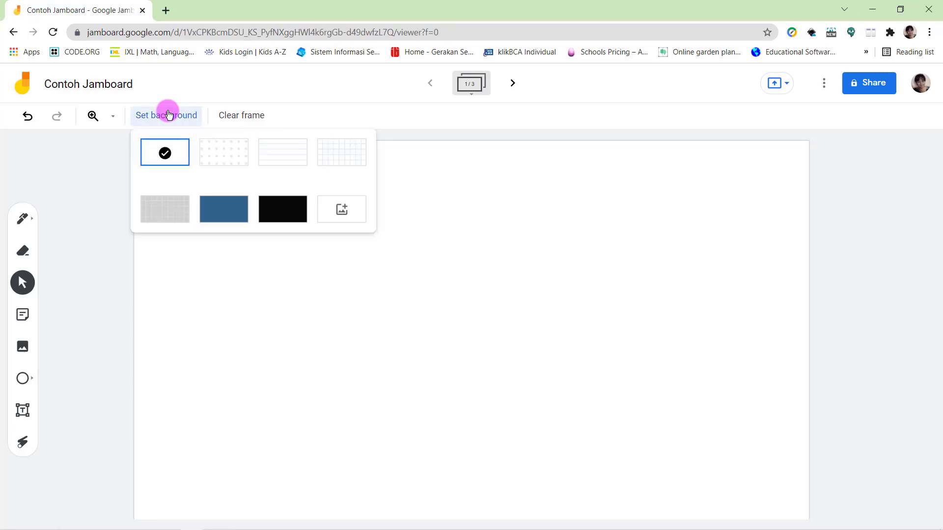
left_click(228, 160)
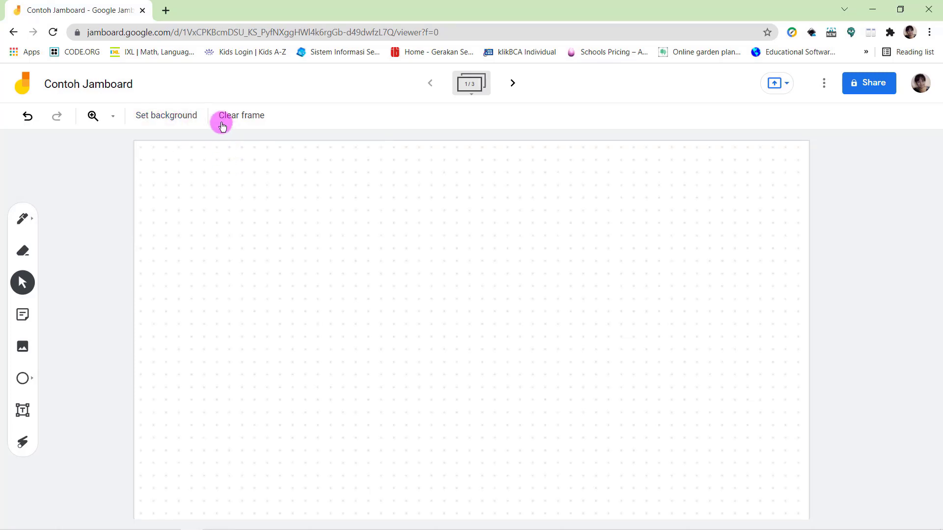
left_click(167, 115)
left_click(276, 208)
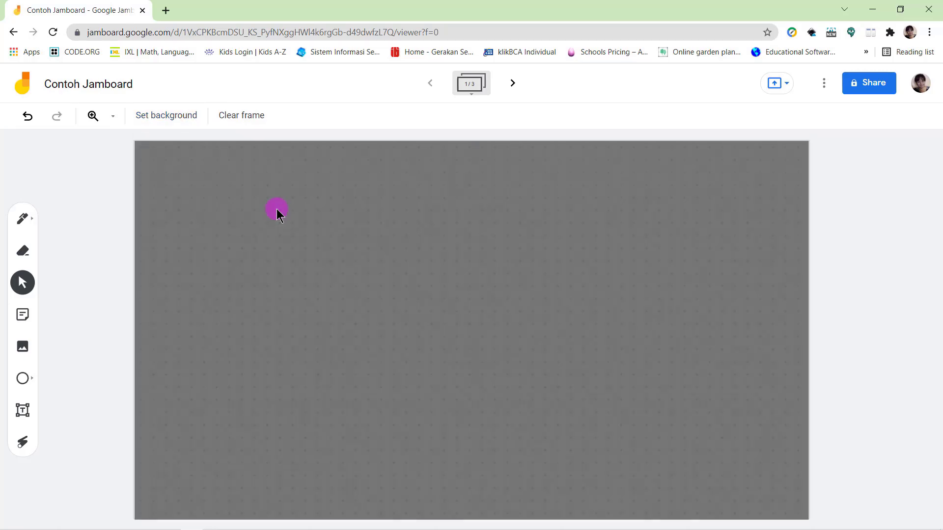
left_click(168, 115)
left_click(166, 205)
Open the custom background image picker and view its file upload and image URL sources
left_click(177, 122)
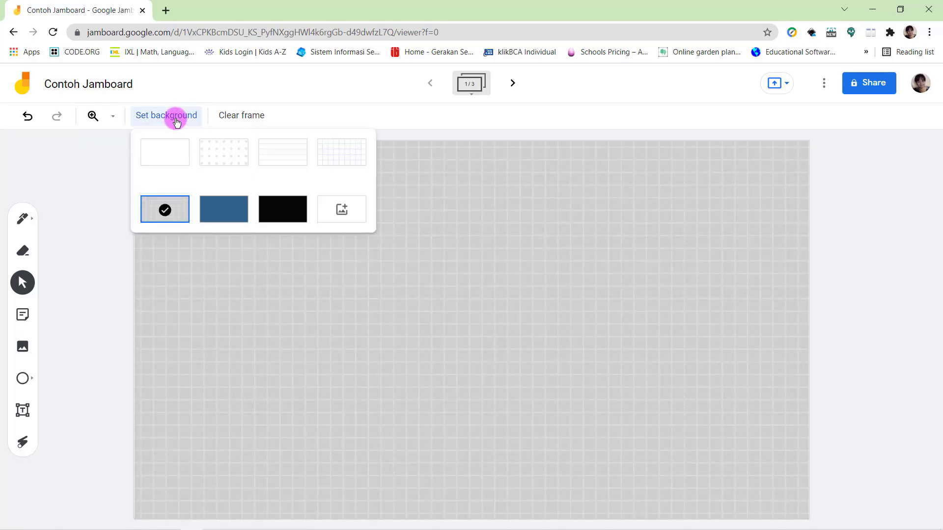
left_click(341, 208)
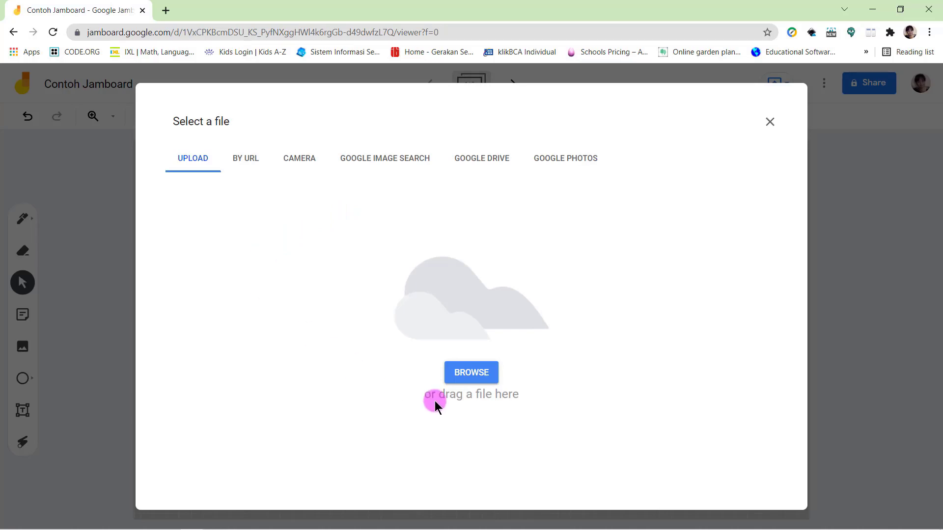
left_click(476, 378)
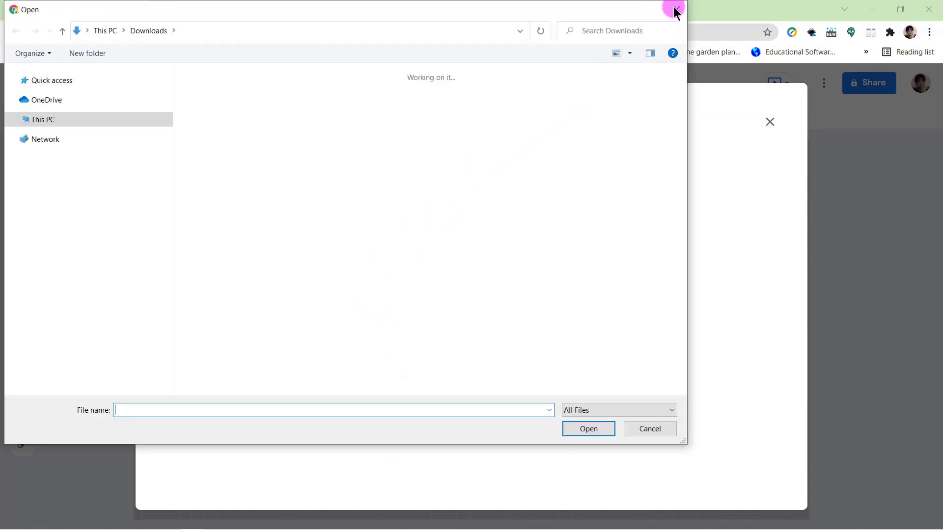
key("Escape")
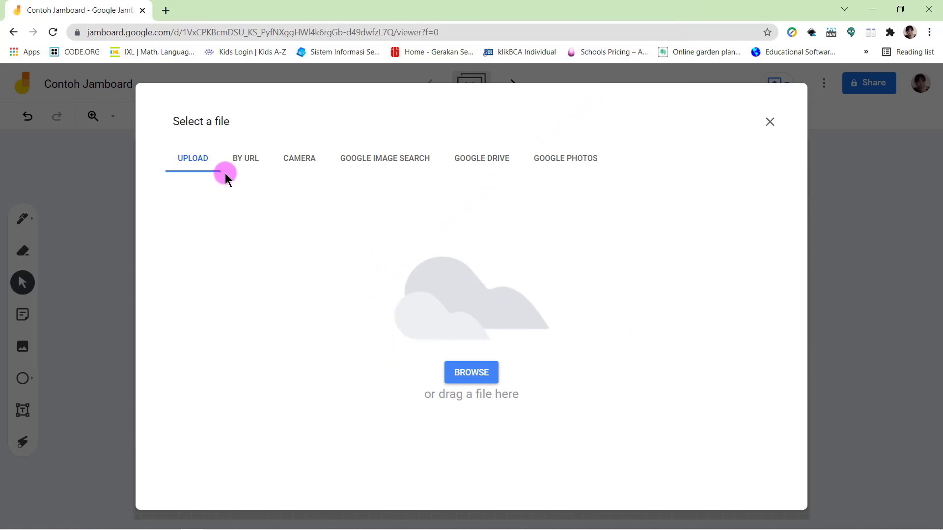
left_click(257, 164)
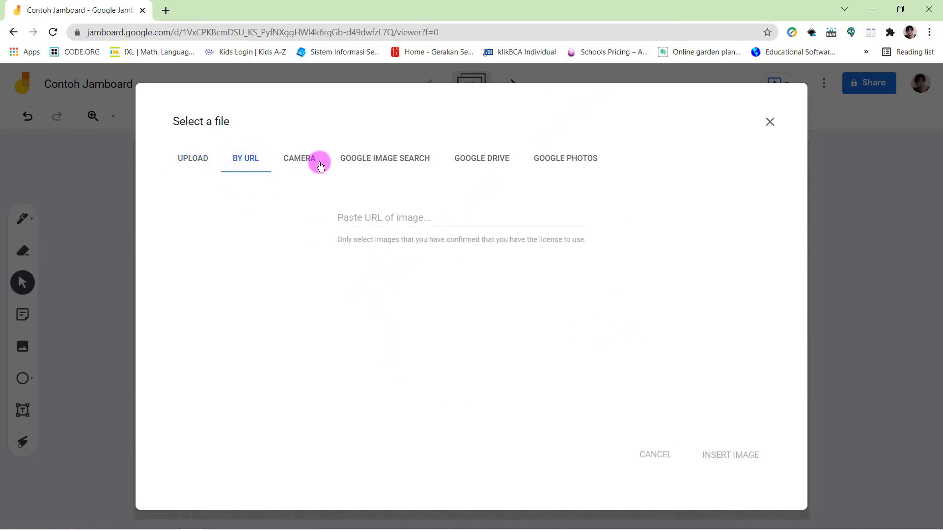
Capture a photo with the camera and set it as the first frame's background
left_click(304, 161)
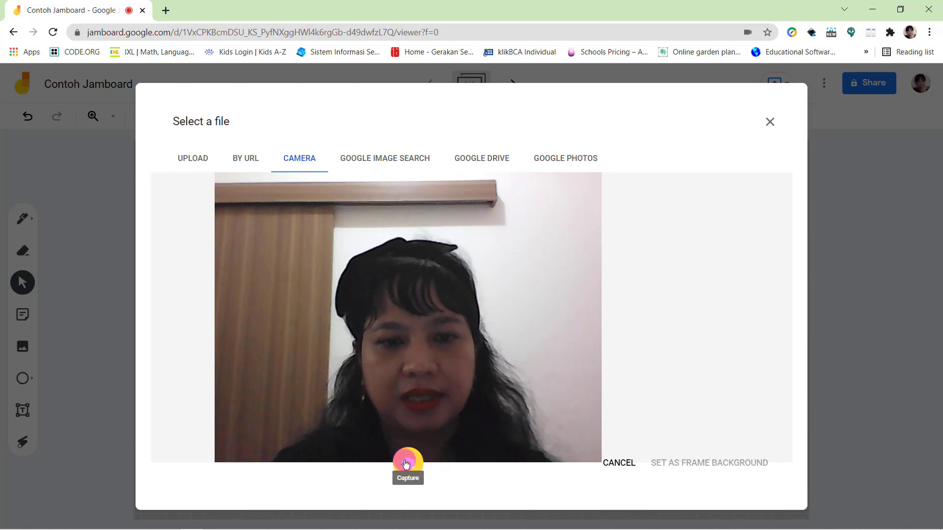
left_click(406, 464)
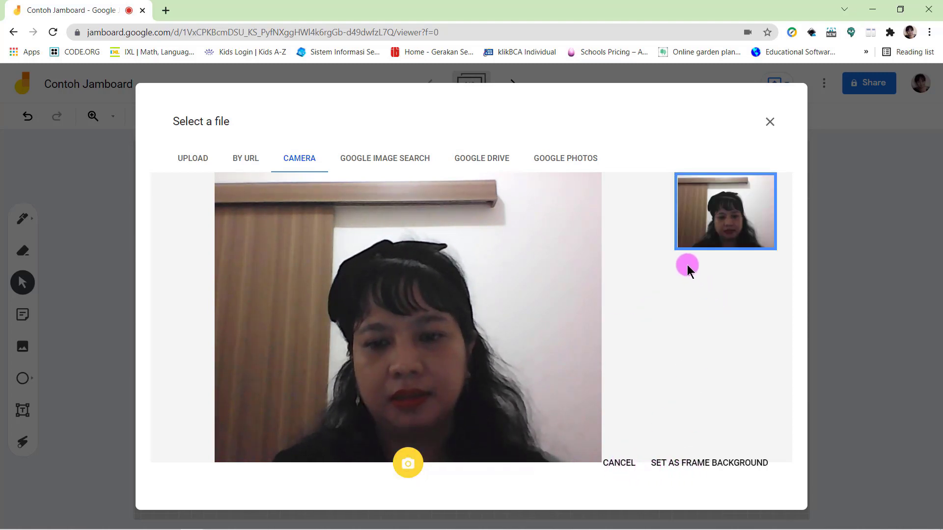
left_click(709, 465)
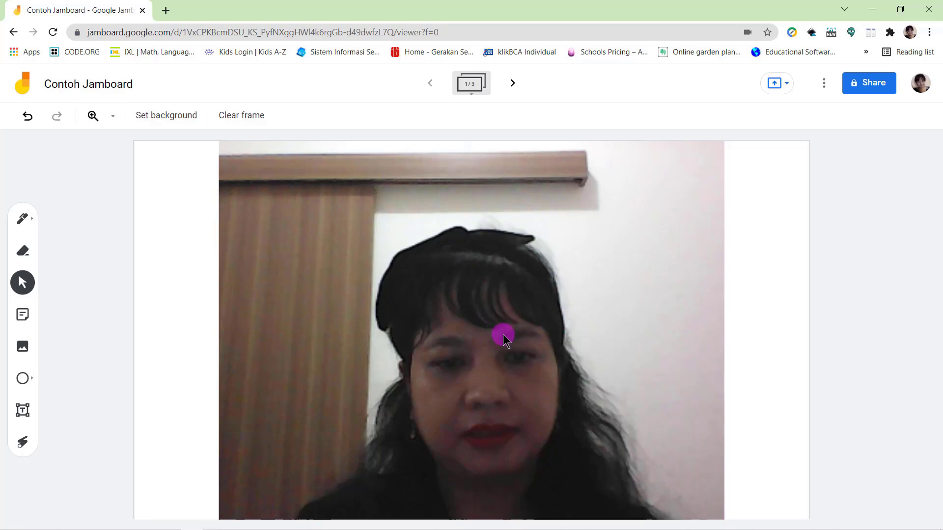
Search Google Images for "rumput background" to find a replacement background image for the frame
left_click(165, 117)
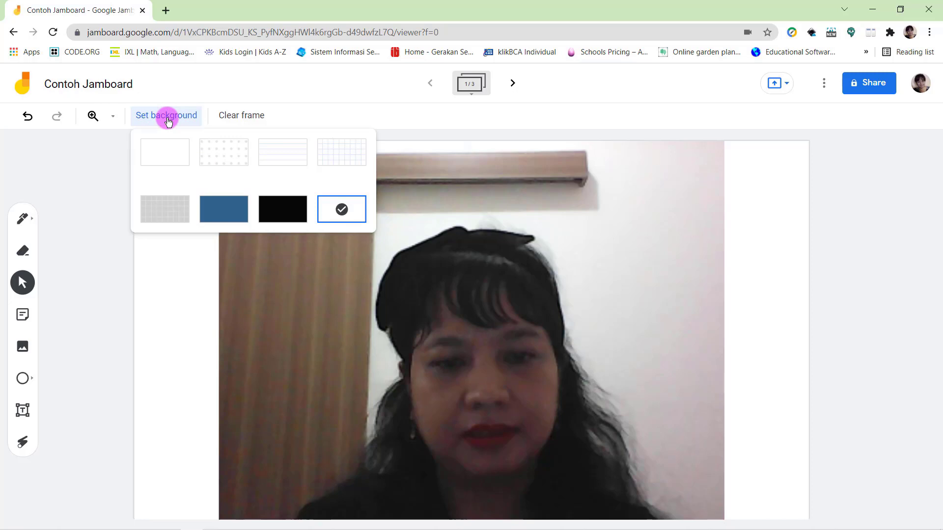
left_click(342, 210)
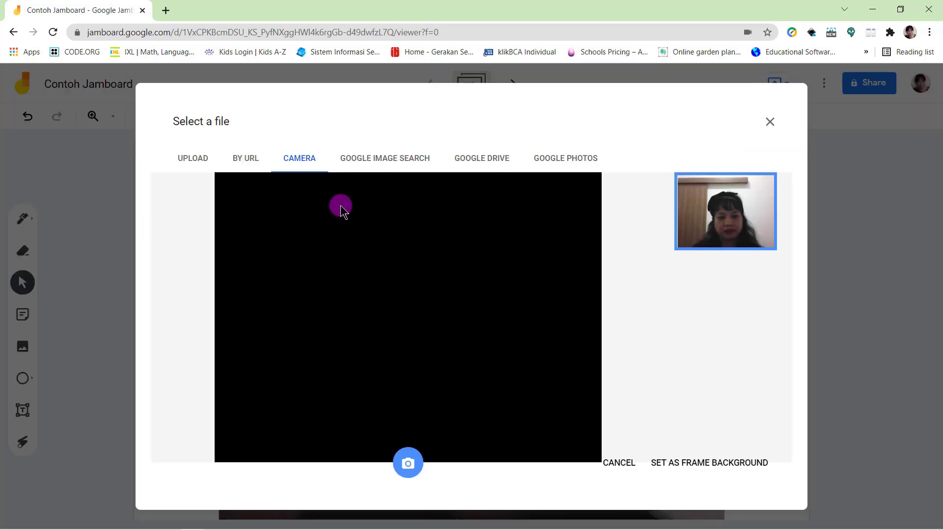
left_click(403, 164)
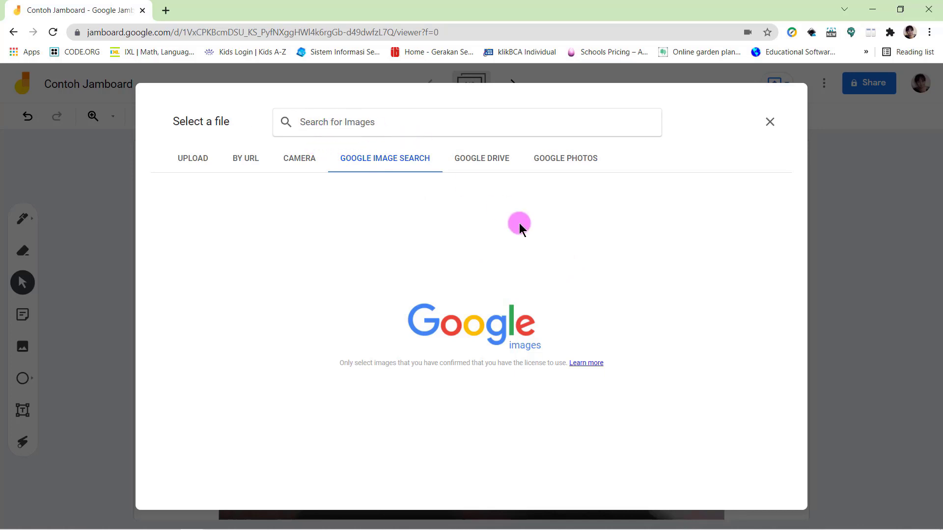
type("rum")
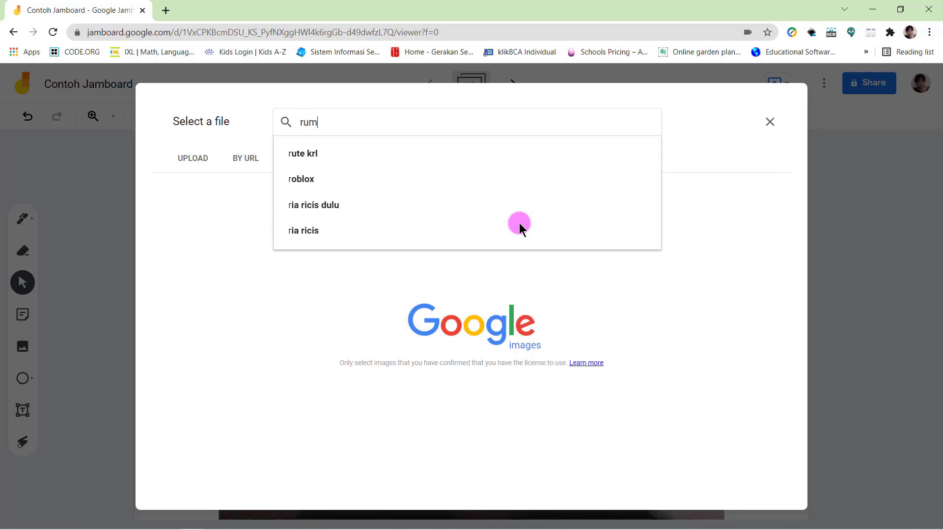
type("put")
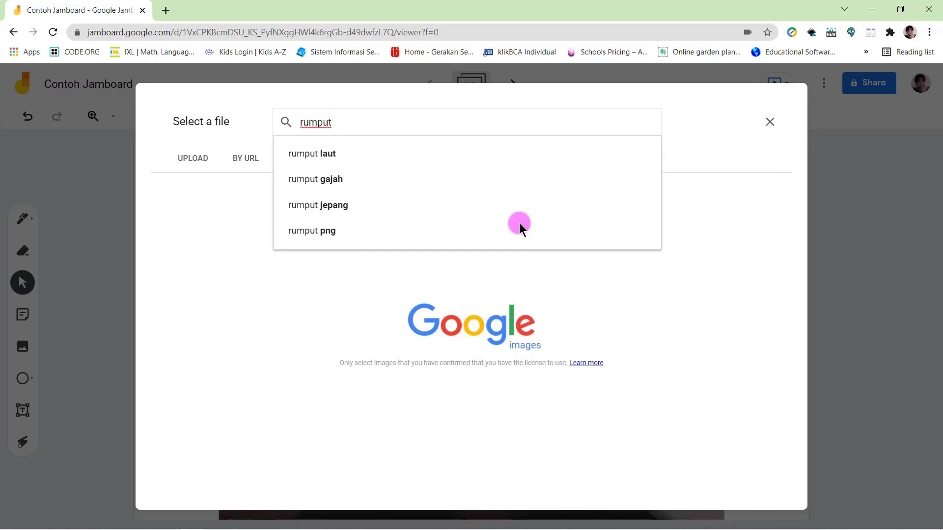
type(" backg")
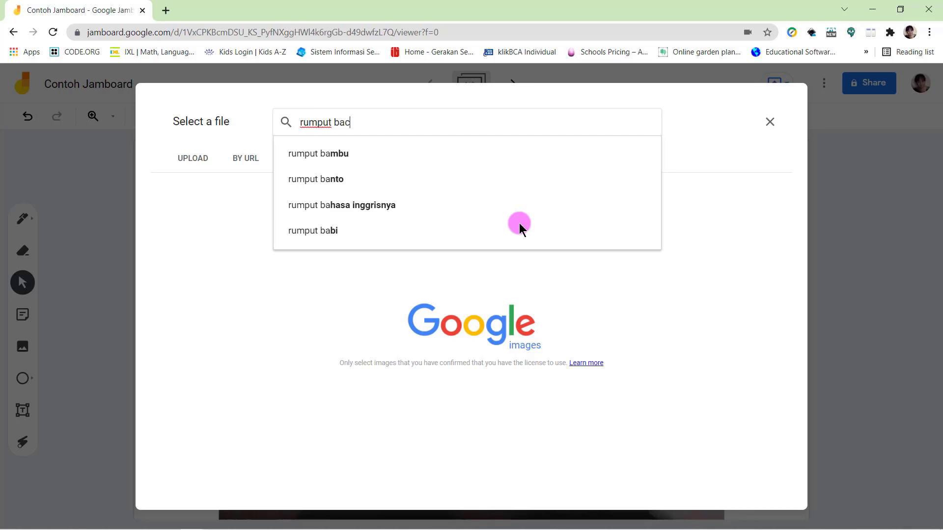
type("und")
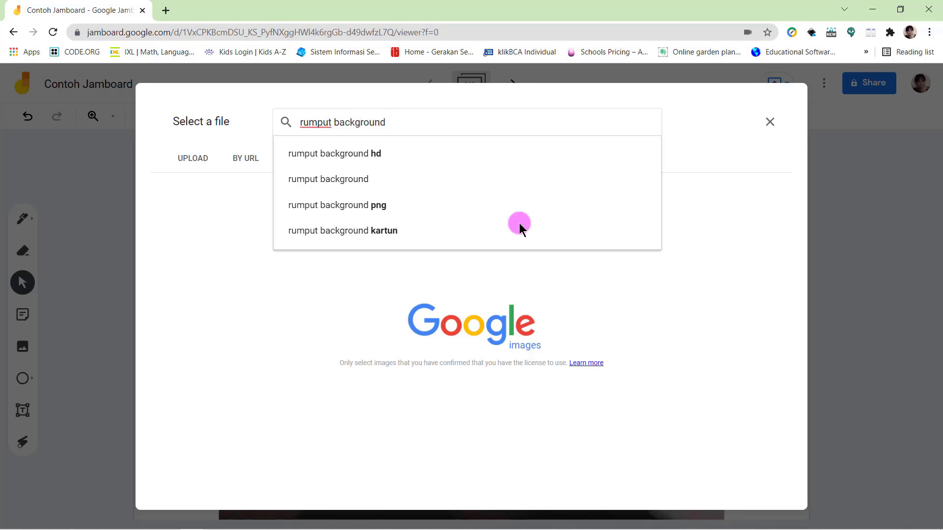
key("Return")
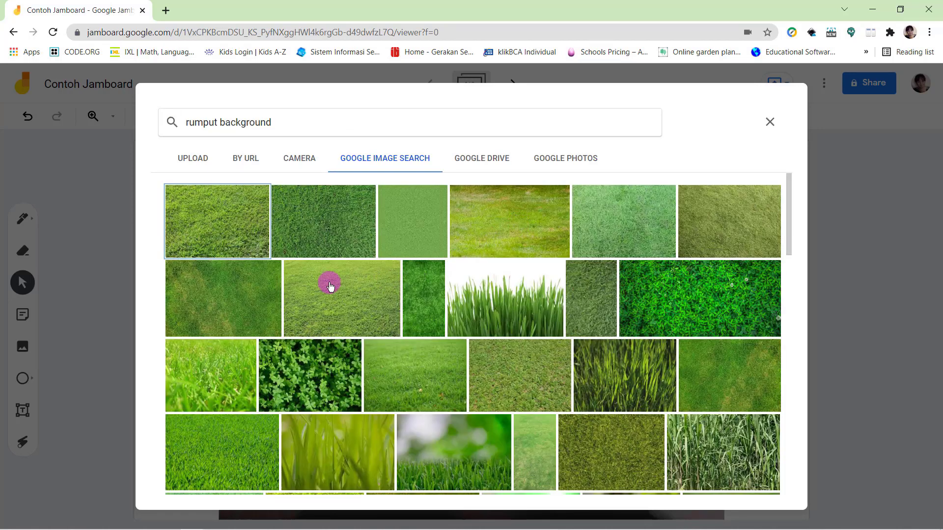
Choose a mown grass lawn image from the results and set it as the frame background
scroll(295, 266, "down", 4)
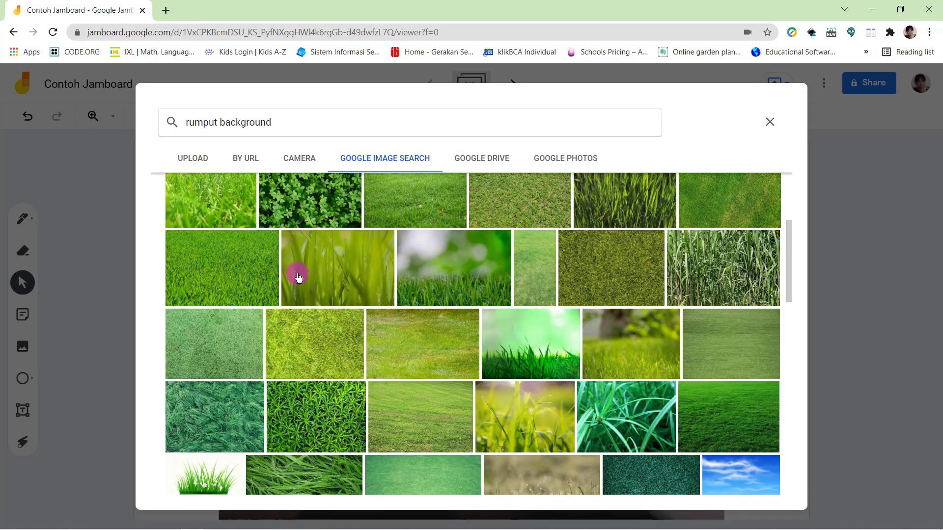
scroll(299, 278, "up", 4)
scroll(298, 275, "down", 4)
left_click(437, 420)
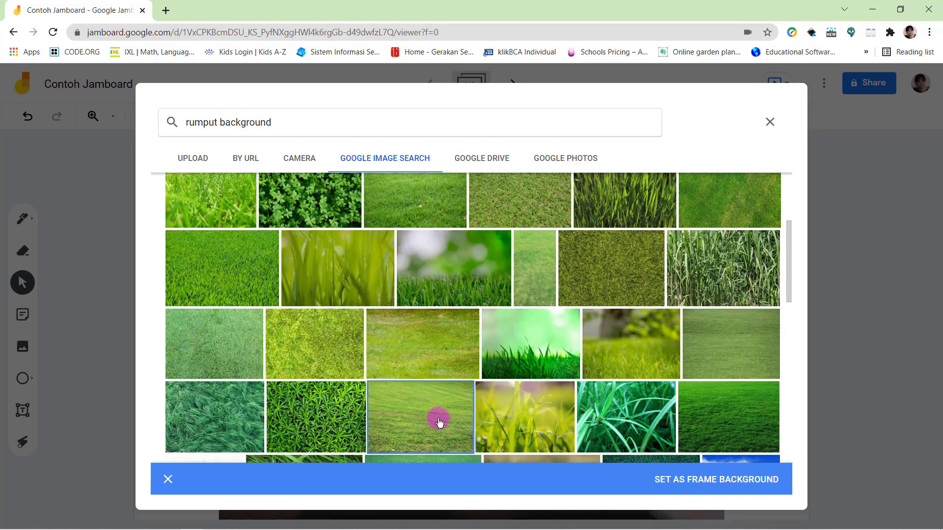
left_click(700, 484)
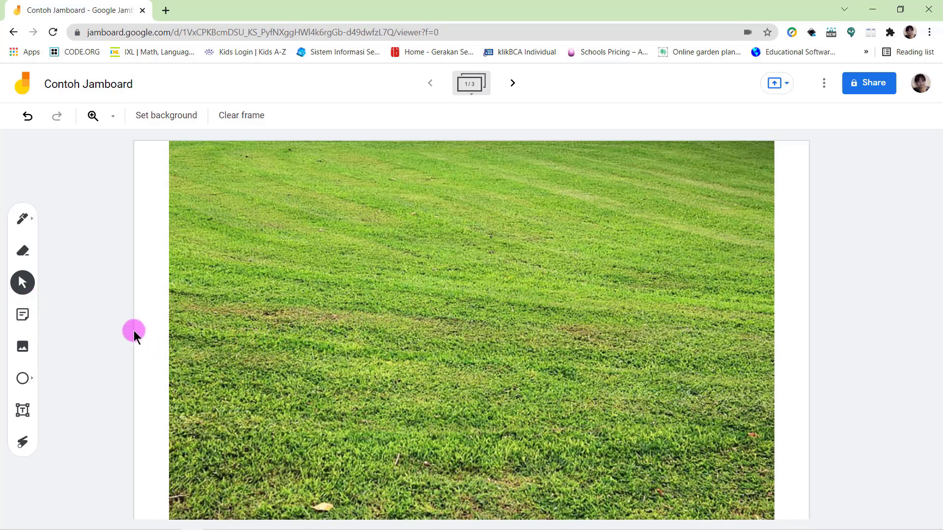
Draw a freehand wavy red line with the pen across the upper-left area of the grass background
left_click(22, 220)
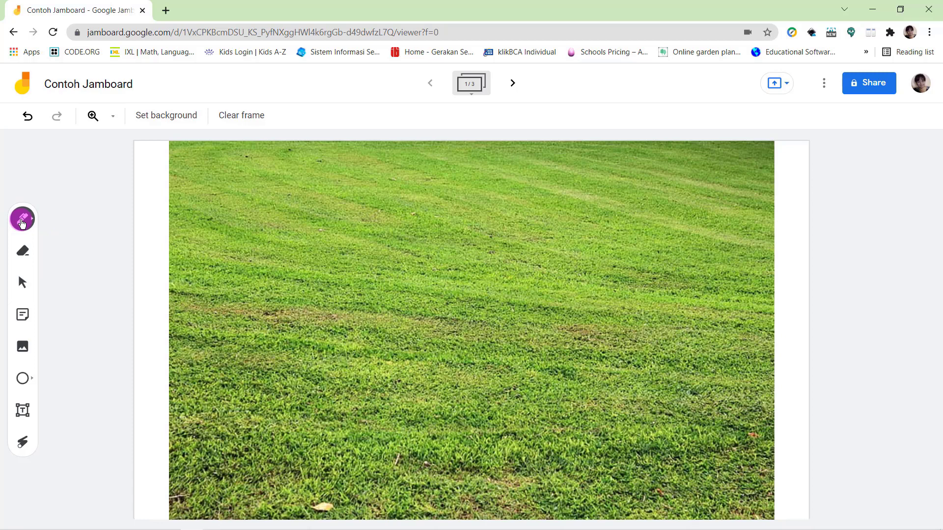
left_click(22, 221)
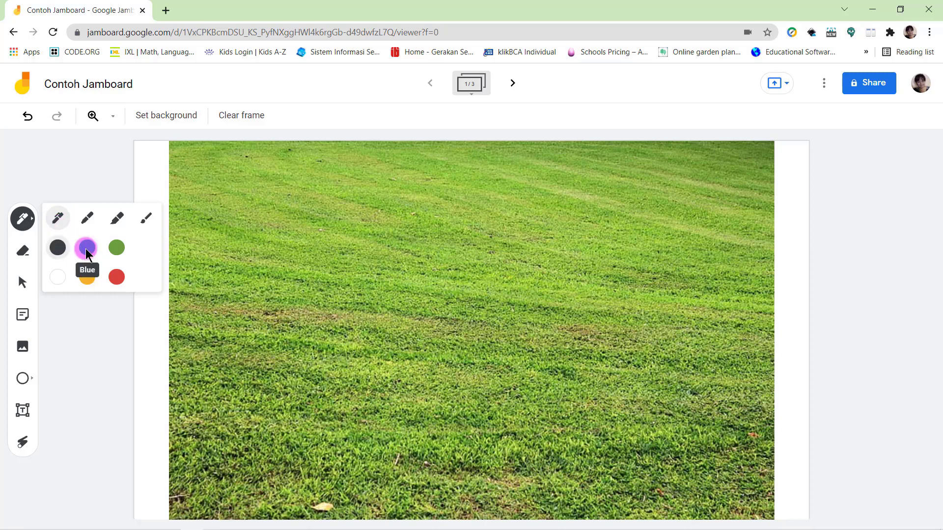
left_click(113, 276)
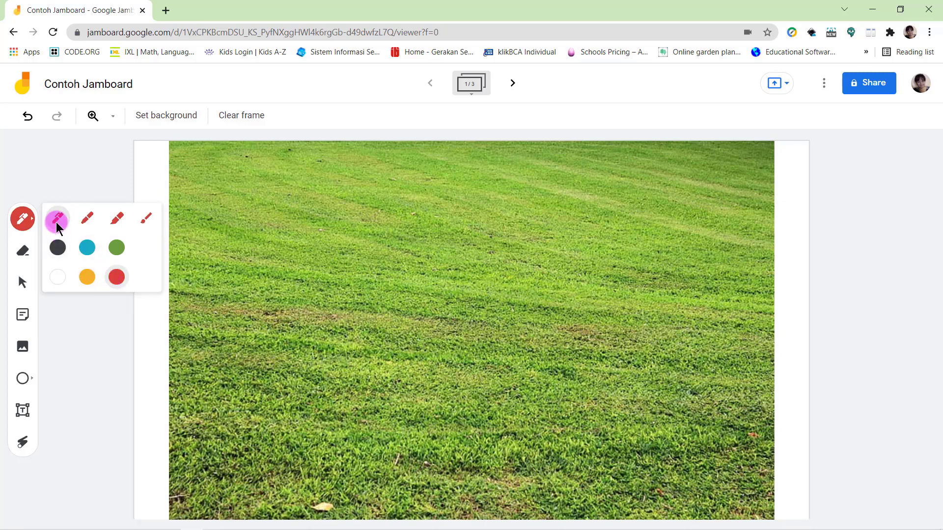
mouse_move(210, 192)
left_mouse_down()
mouse_move(307, 240)
mouse_move(387, 221)
mouse_move(423, 225)
left_mouse_up()
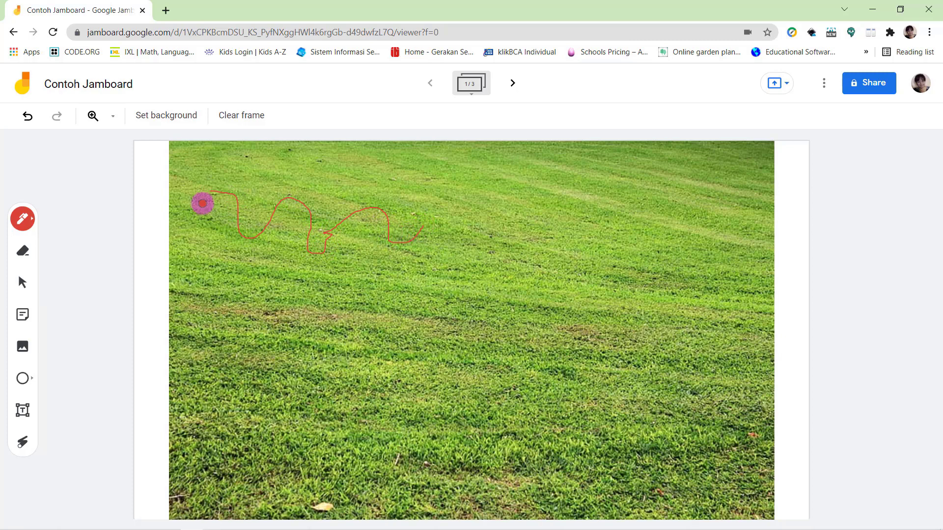
Draw a freehand wavy blue line with the marker across the middle of the grass background
left_click(20, 218)
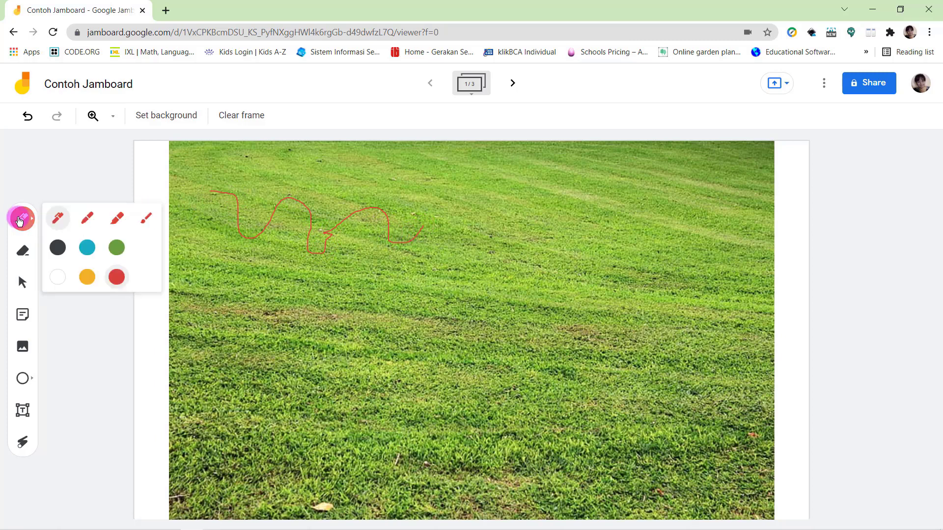
left_click(87, 219)
left_click(114, 275)
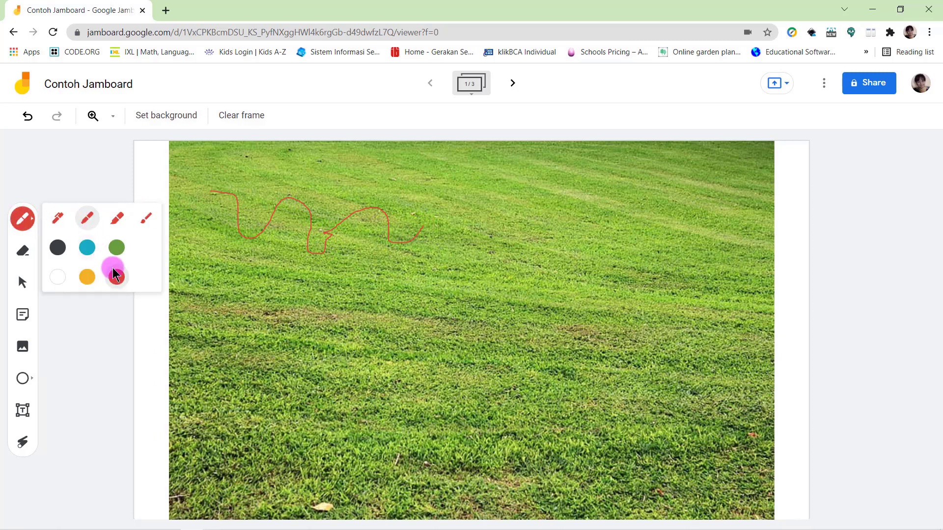
left_click(87, 247)
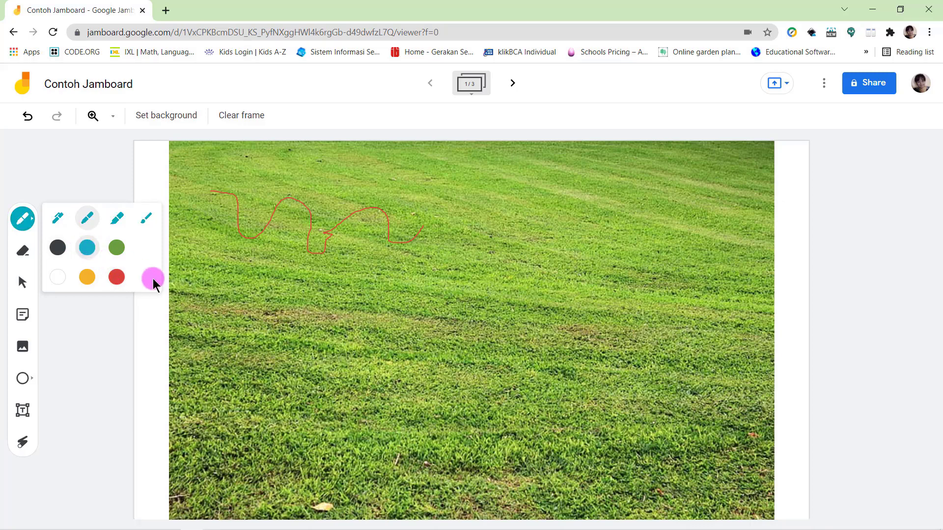
mouse_move(341, 305)
left_mouse_down()
mouse_move(401, 326)
mouse_move(444, 259)
left_mouse_up()
mouse_move(467, 229)
left_mouse_down()
mouse_move(480, 280)
mouse_move(516, 261)
left_mouse_up()
Write "3+3" by hand in blue marker on the upper-right area of the grass background
left_click_drag(544, 179, 559, 237)
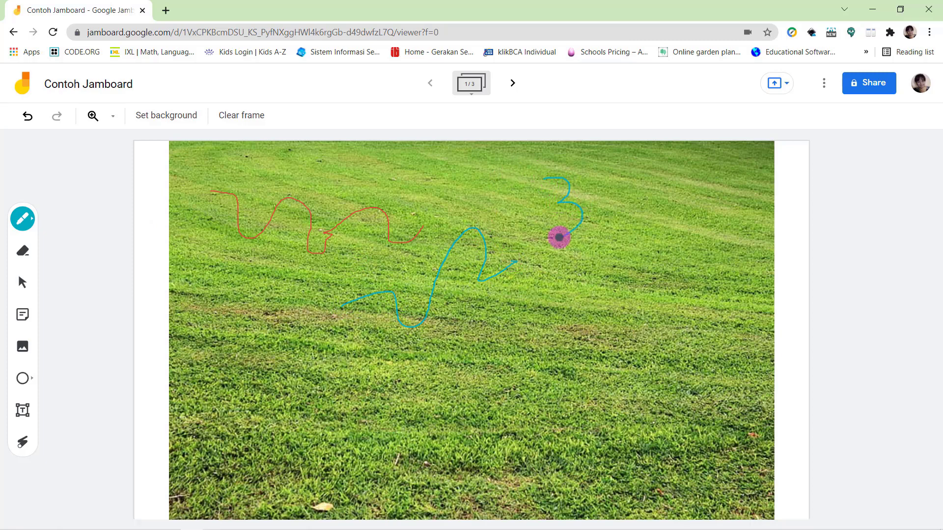
mouse_move(598, 202)
left_mouse_down()
mouse_move(640, 203)
mouse_move(623, 221)
left_mouse_up()
mouse_move(657, 187)
left_mouse_down()
mouse_move(696, 239)
mouse_move(666, 258)
left_mouse_up()
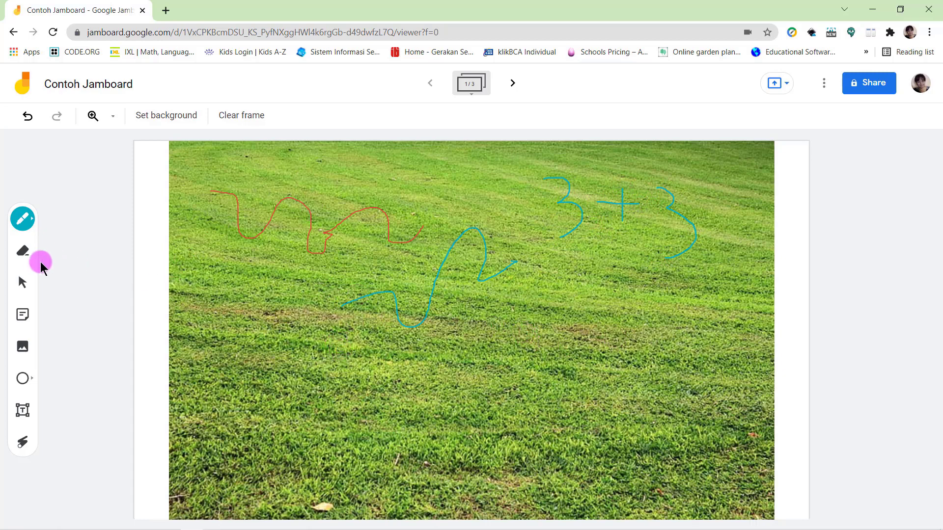
Erase part of the red wavy line with the eraser, and clear all remaining drawings from the frame
left_click(22, 254)
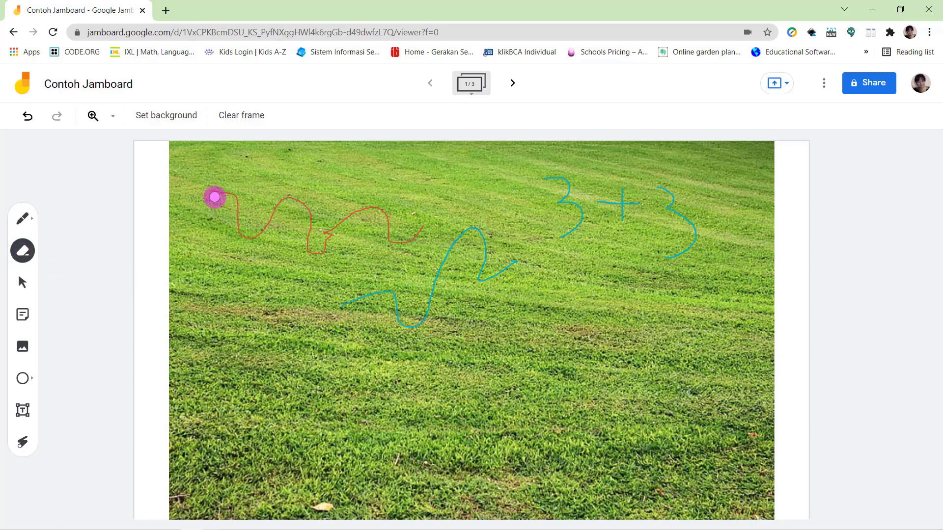
mouse_move(210, 190)
left_mouse_down()
mouse_move(240, 208)
mouse_move(238, 237)
mouse_move(270, 224)
mouse_move(296, 191)
mouse_move(305, 251)
left_mouse_up()
left_click(245, 117)
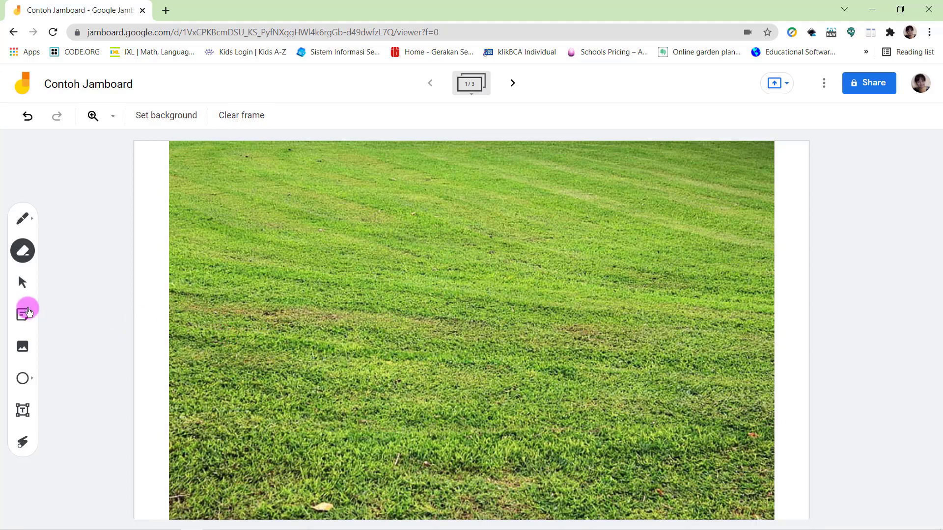
Add a yellow sticky note reading "Hewan Peliharaan" to the first frame
left_click(23, 282)
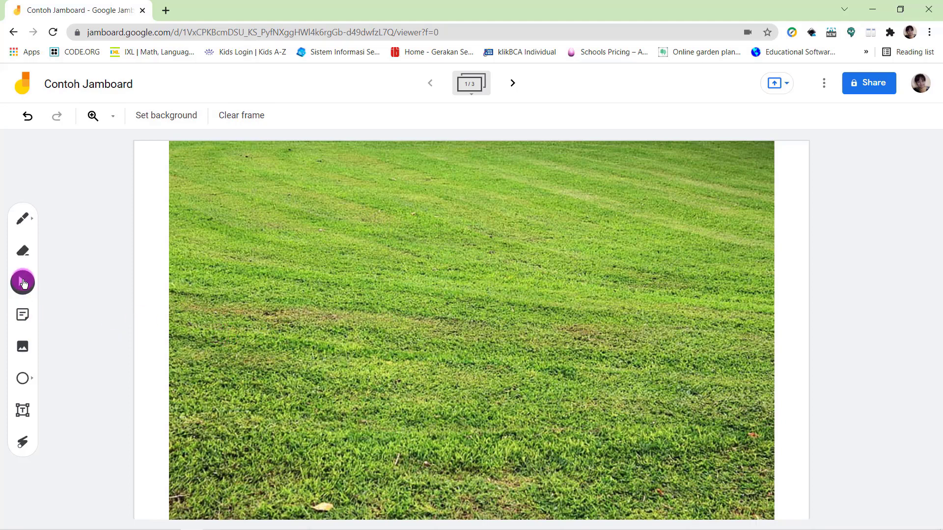
left_click(22, 317)
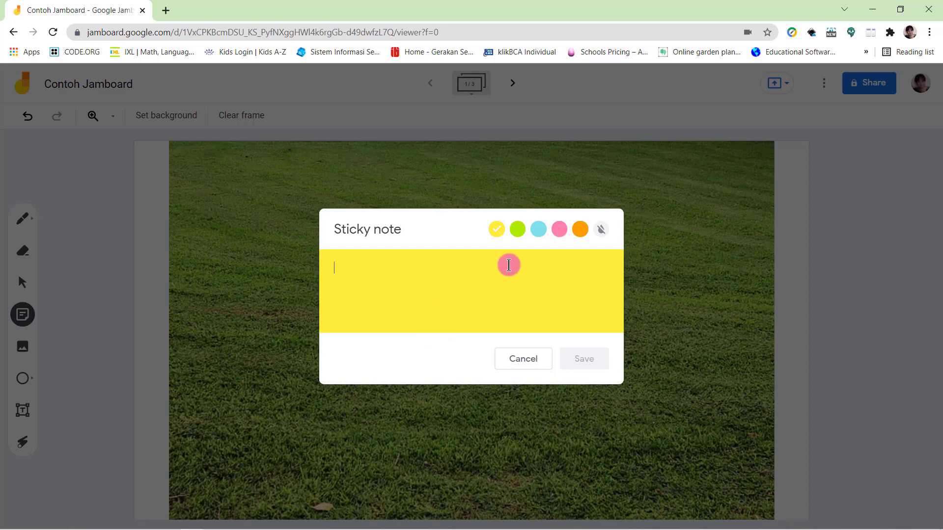
type("Hewan Peliharaan")
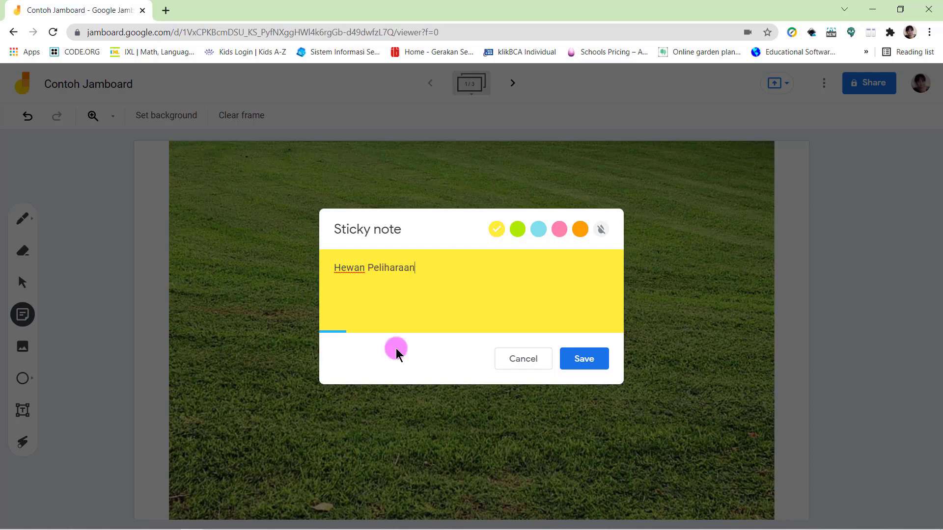
left_click(573, 363)
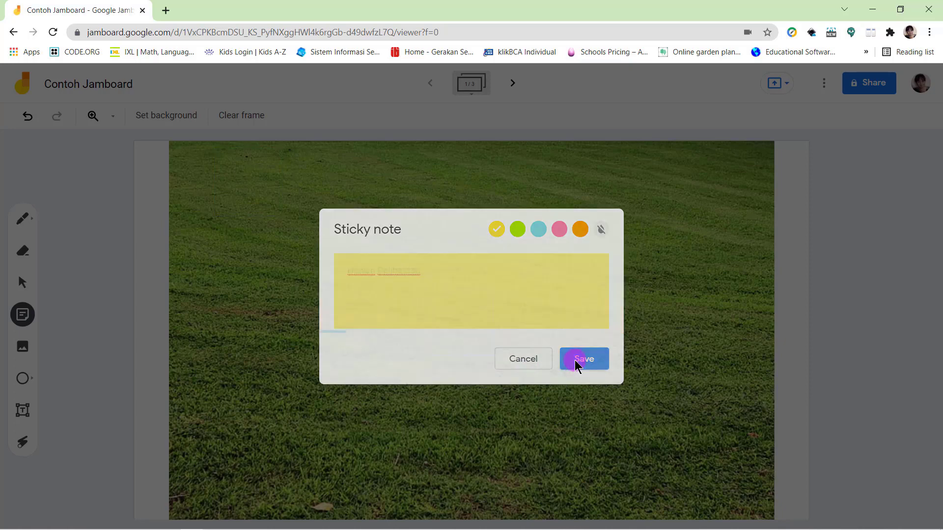
left_click(143, 152)
left_click(244, 182)
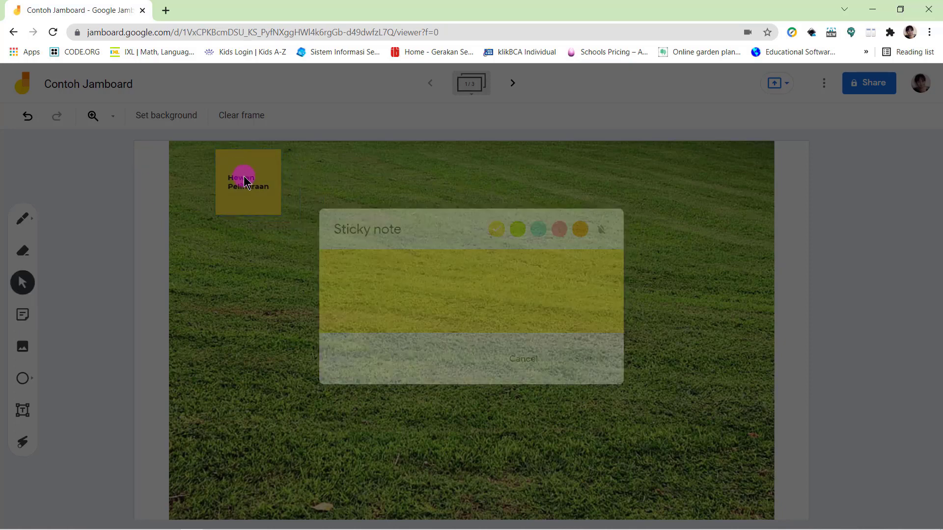
Enlarge the "Hewan Peliharaan" sticky note and place it in the upper-left corner of the grass image
left_click(260, 197)
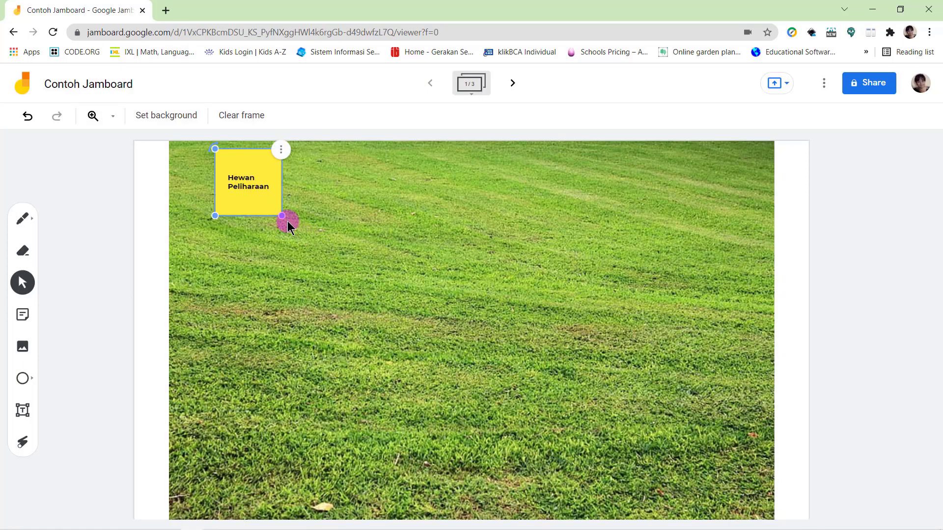
left_click_drag(282, 216, 352, 276)
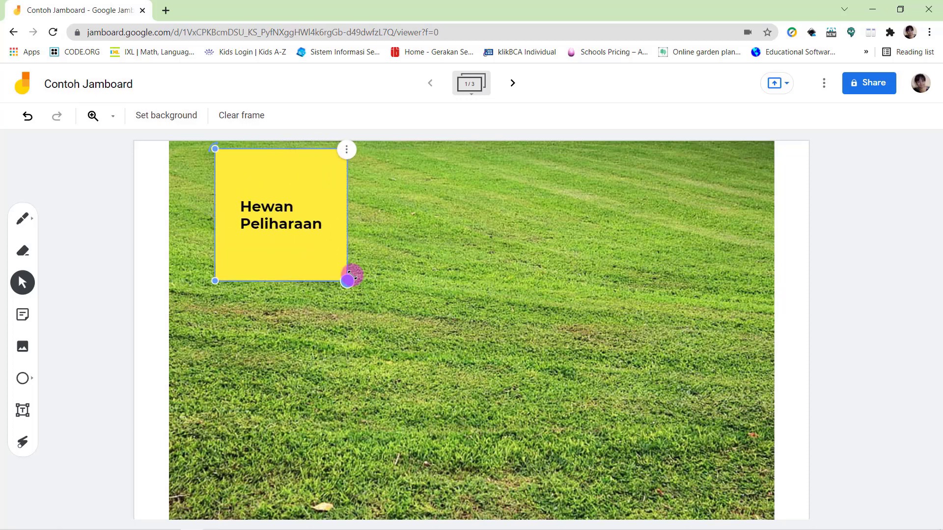
left_click_drag(284, 217, 255, 225)
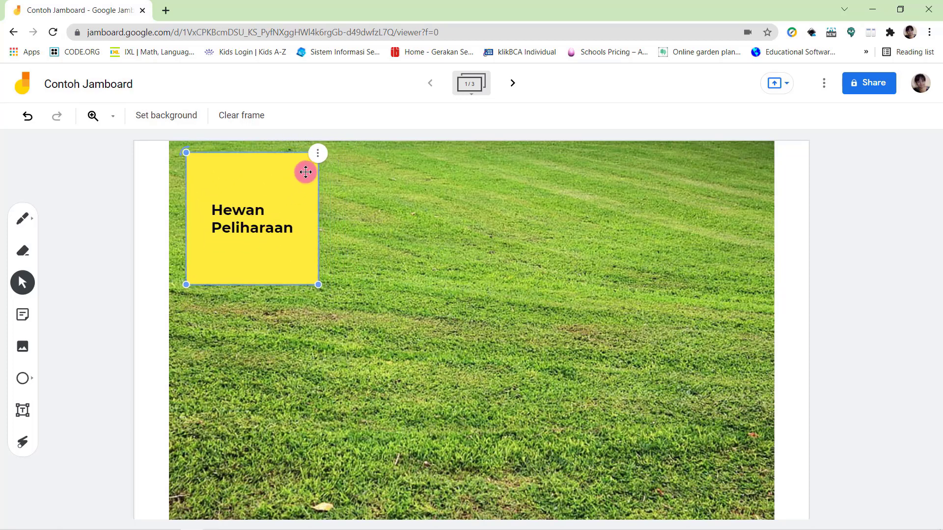
left_click_drag(320, 286, 298, 265)
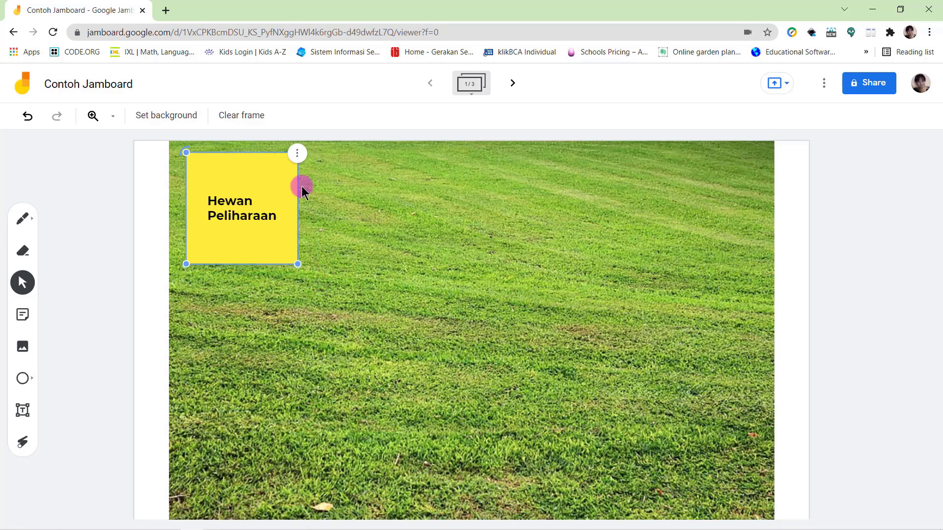
Change the "Hewan Peliharaan" sticky note's color to orange
left_click(297, 155)
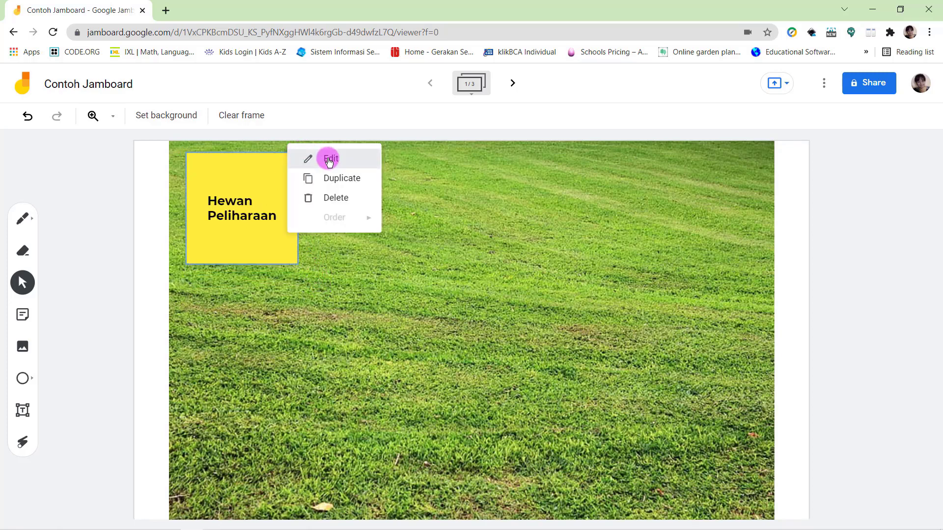
left_click(329, 161)
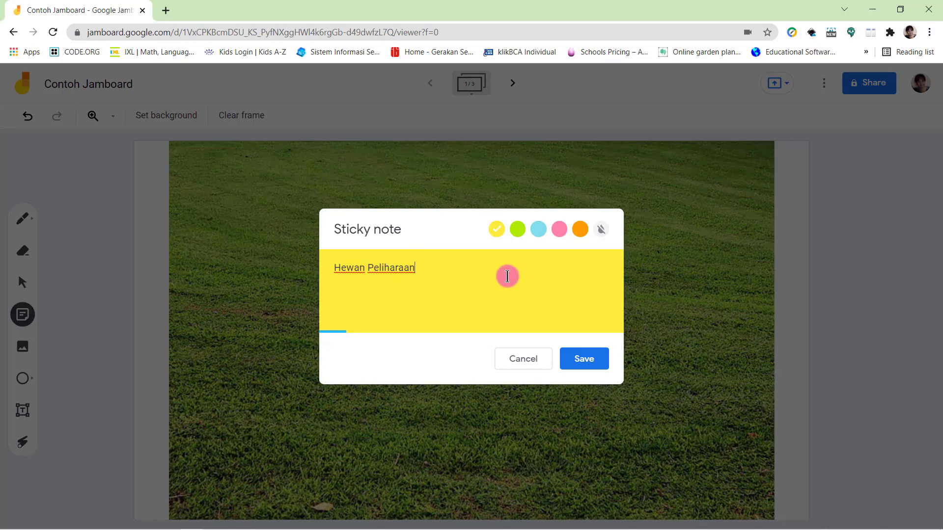
left_click(585, 359)
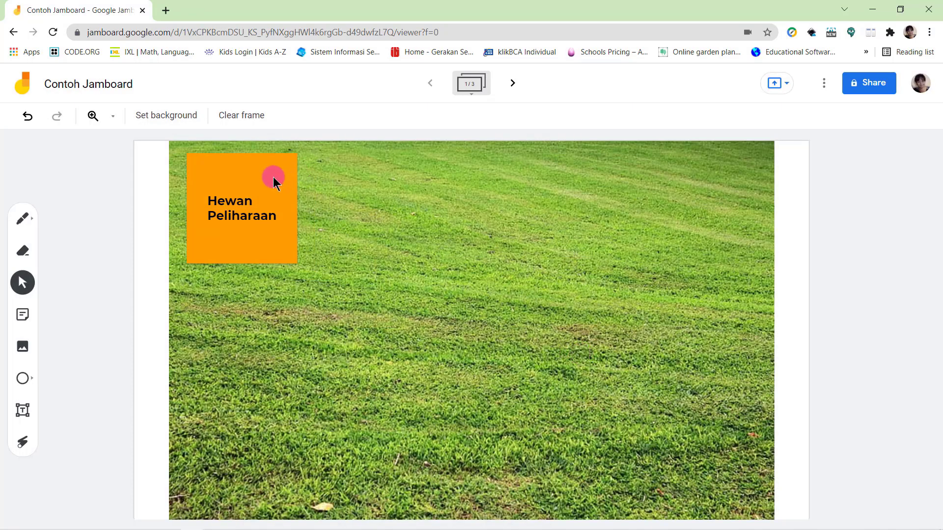
Duplicate the orange "Hewan Peliharaan" sticky note and place the copy to the right of the original
left_click(285, 165)
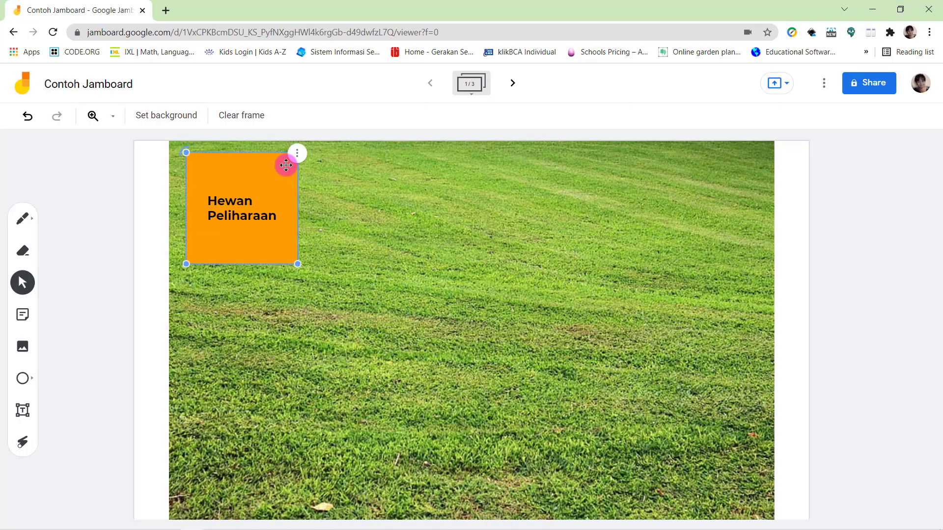
left_click(297, 153)
left_click(330, 179)
left_click_drag(270, 220, 386, 200)
Change the copied sticky note's text to "Kucing" and its color to light blue
left_click(428, 156)
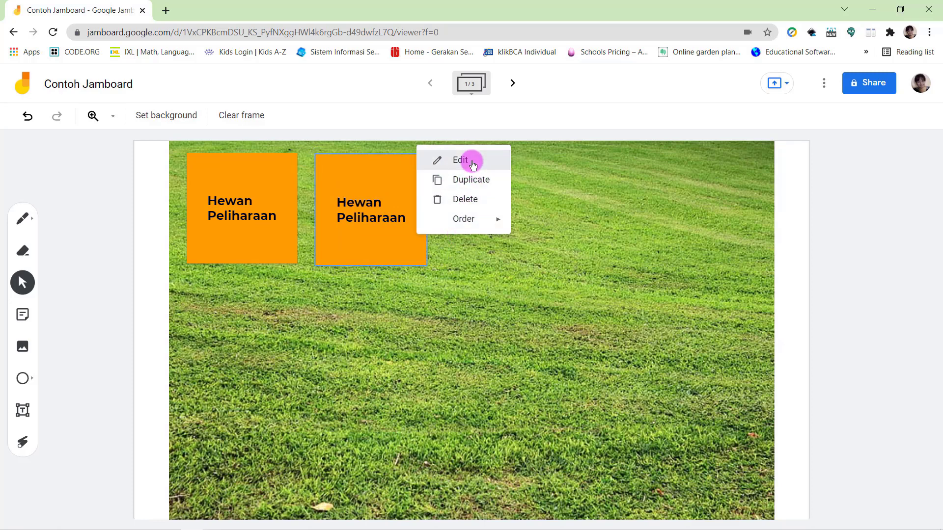
left_click(473, 165)
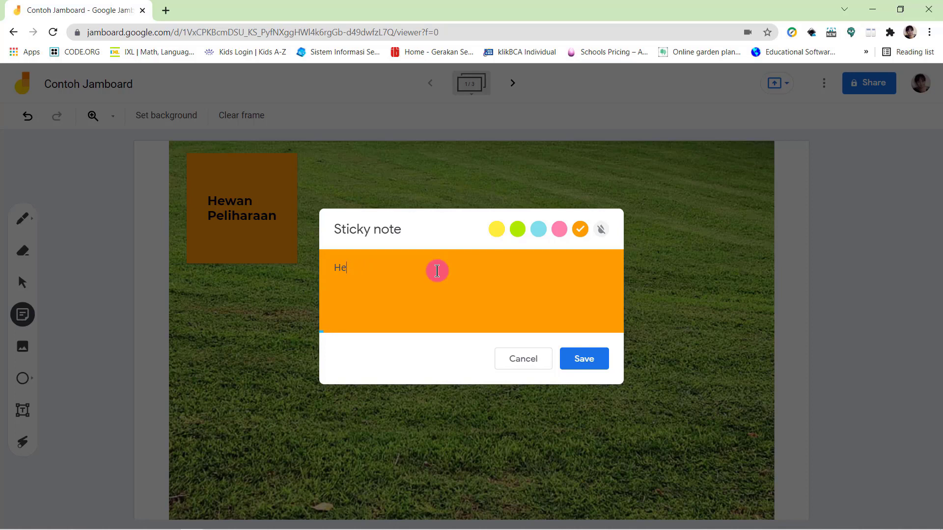
key("BackSpace")
key("BackSpace")
type("Kucing")
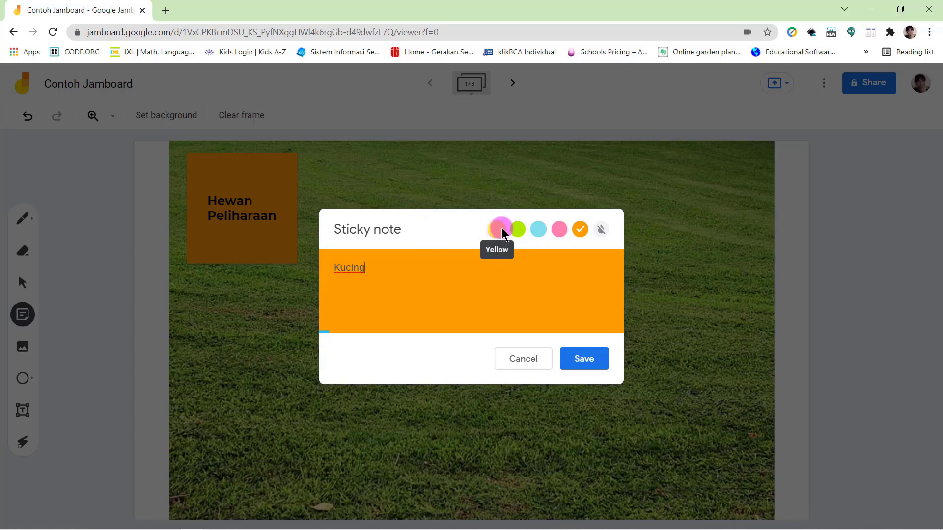
left_click(539, 228)
left_click(584, 359)
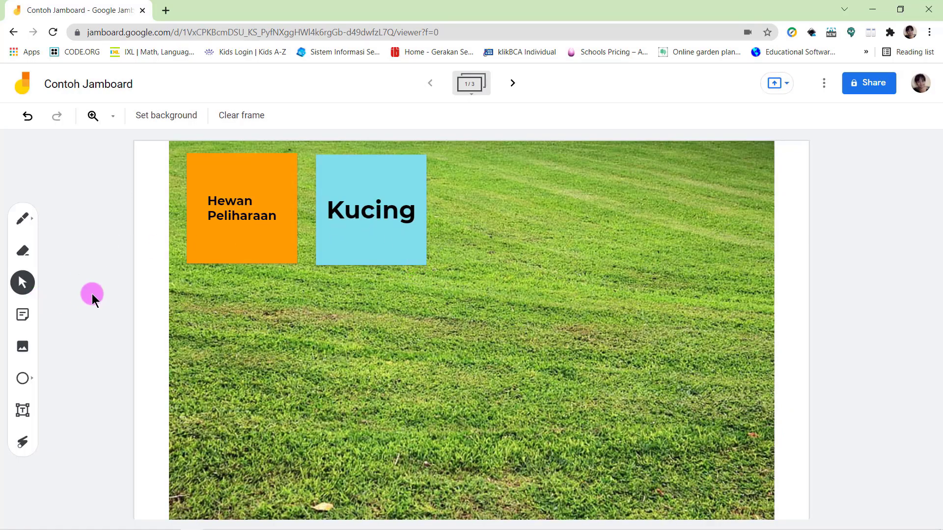
Move the "Kucing" sticky note below the orange note and shrink it
left_click(345, 239)
left_click_drag(345, 239, 232, 378)
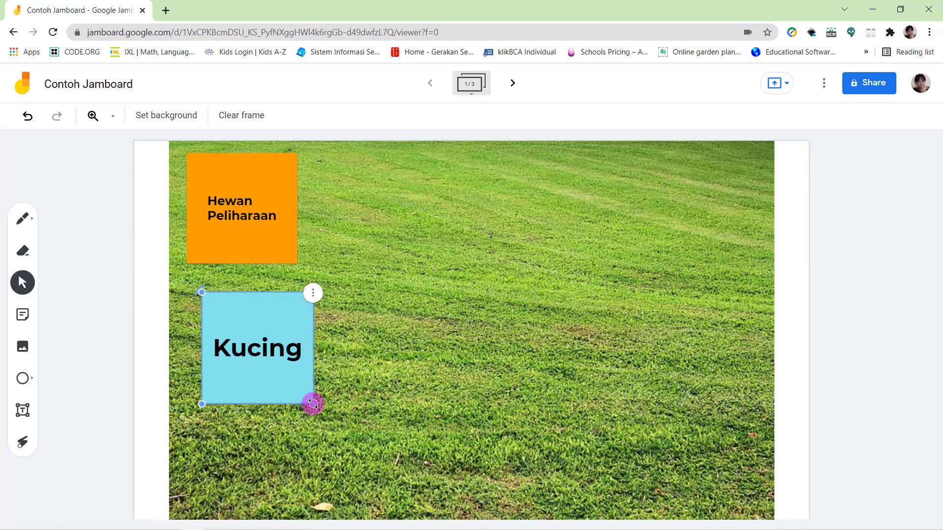
left_click_drag(313, 404, 272, 361)
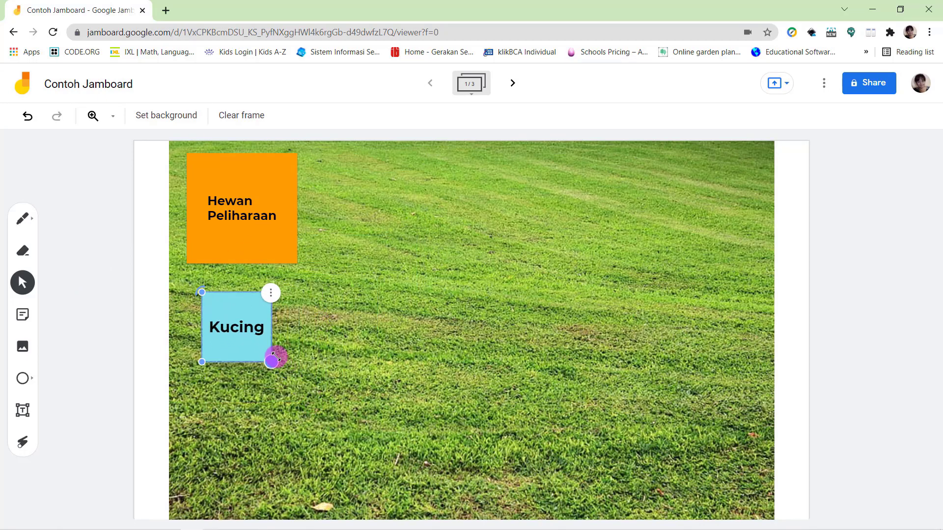
left_click(270, 293)
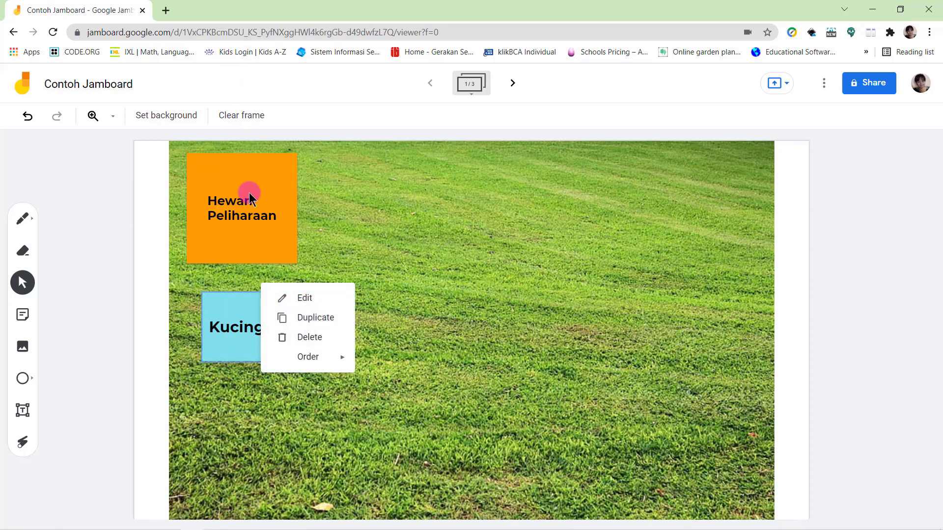
Delete the orange "Hewan Peliharaan" sticky note from the frame
left_click(268, 186)
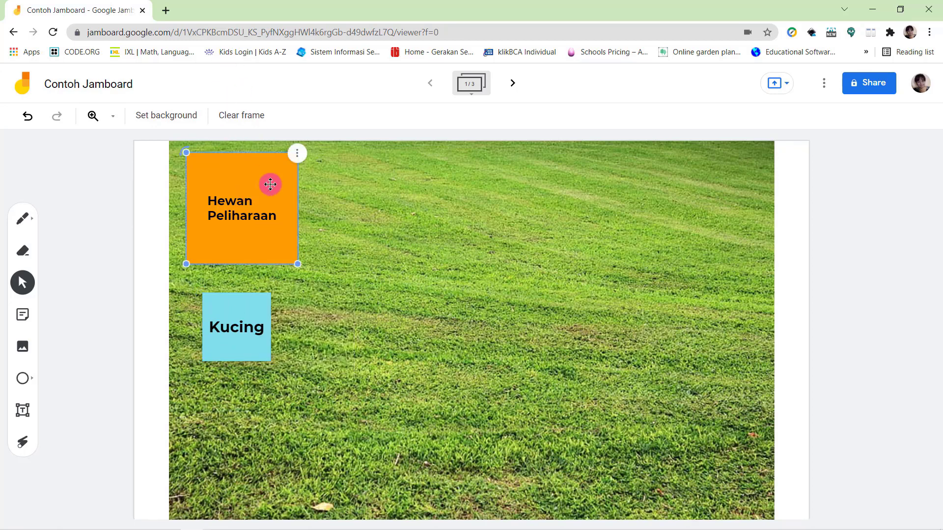
left_click(298, 153)
left_click(358, 197)
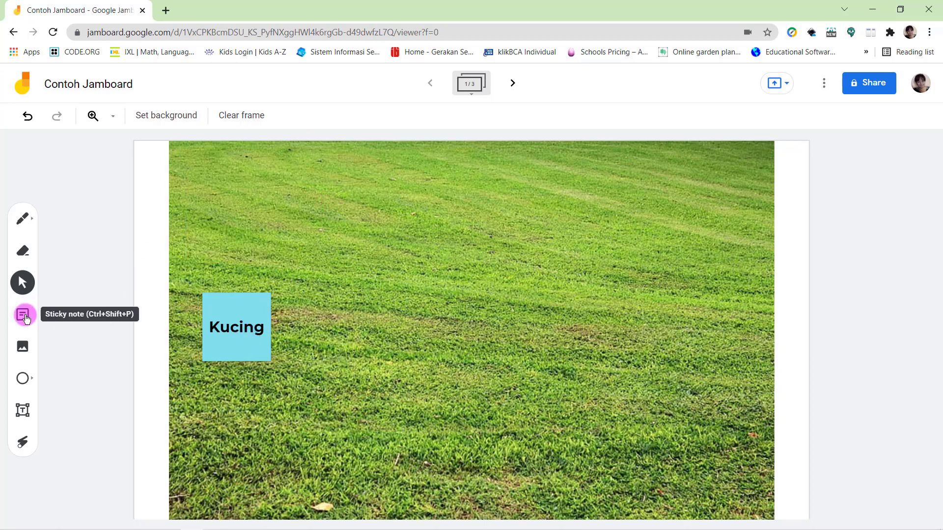
Insert the penguin image IMG_20211021_125752_726-removebg-preview from the Downloads folder into the frame
left_click(23, 348)
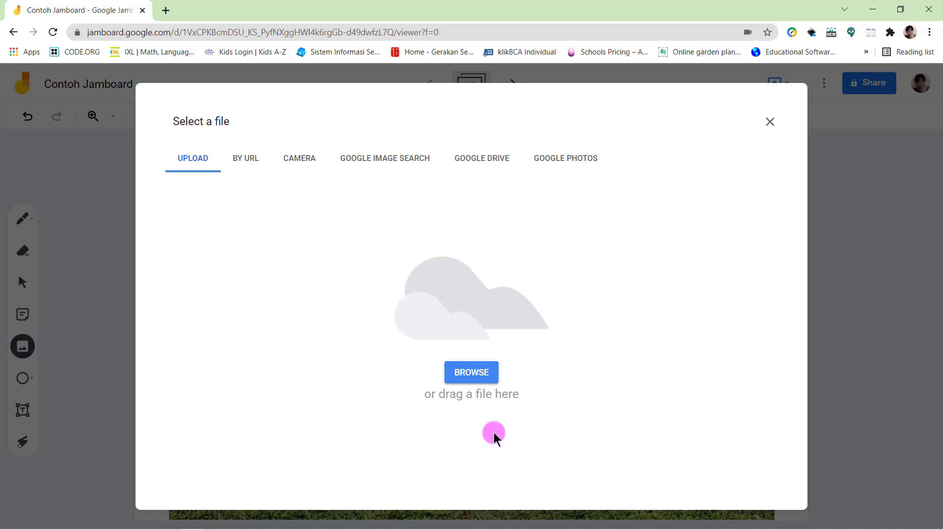
left_click(471, 370)
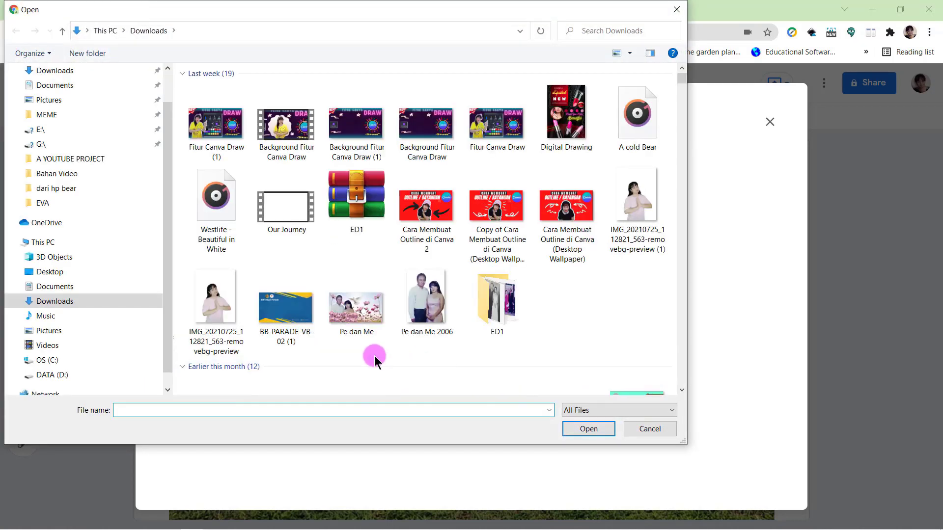
scroll(377, 285, "down", 6)
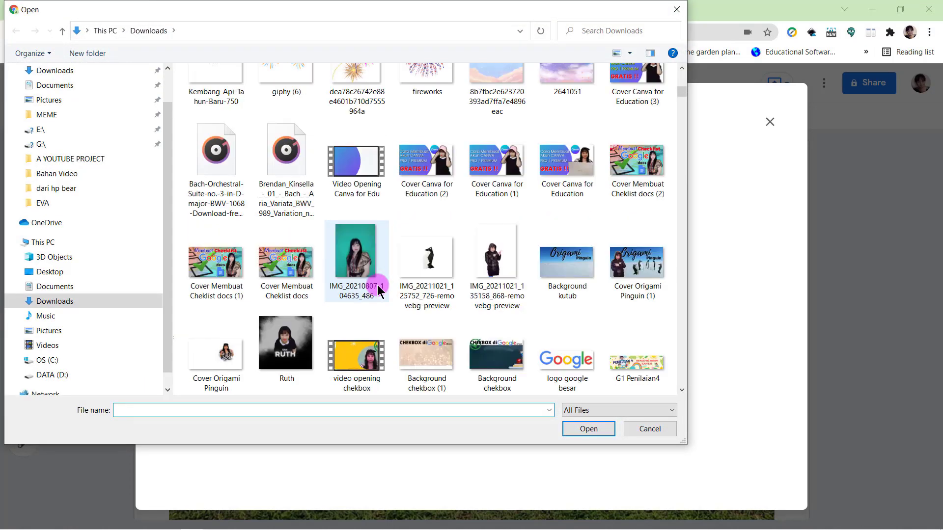
left_click(426, 260)
left_click(571, 431)
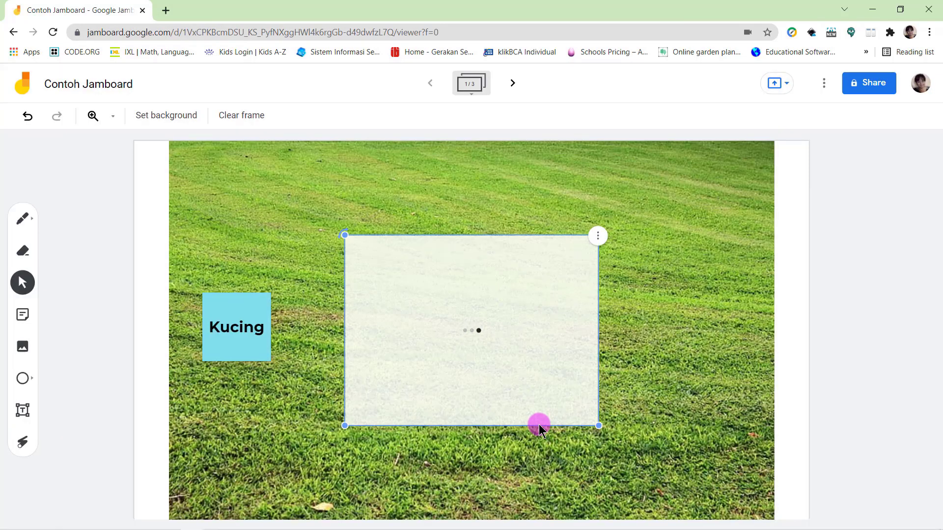
Shrink the inserted penguin image to about half size and move it above and to the right of the "Kucing" note
left_click_drag(599, 425, 467, 330)
left_click(25, 282)
left_click_drag(401, 298, 416, 264)
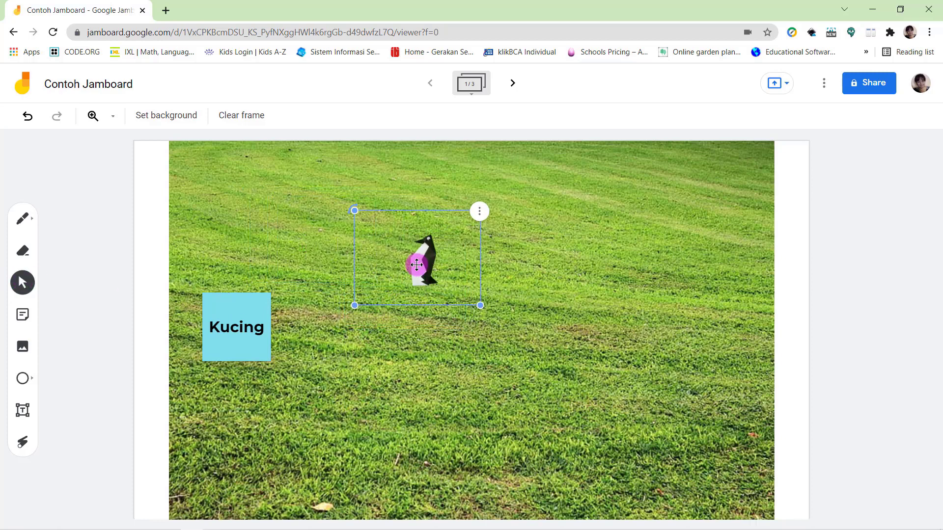
Open the list of available actions for the penguin image
left_click(480, 215)
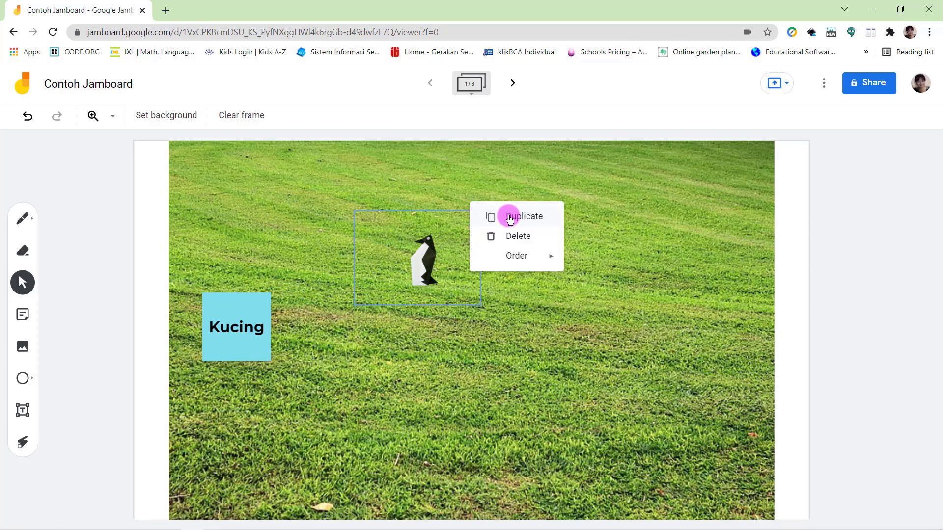